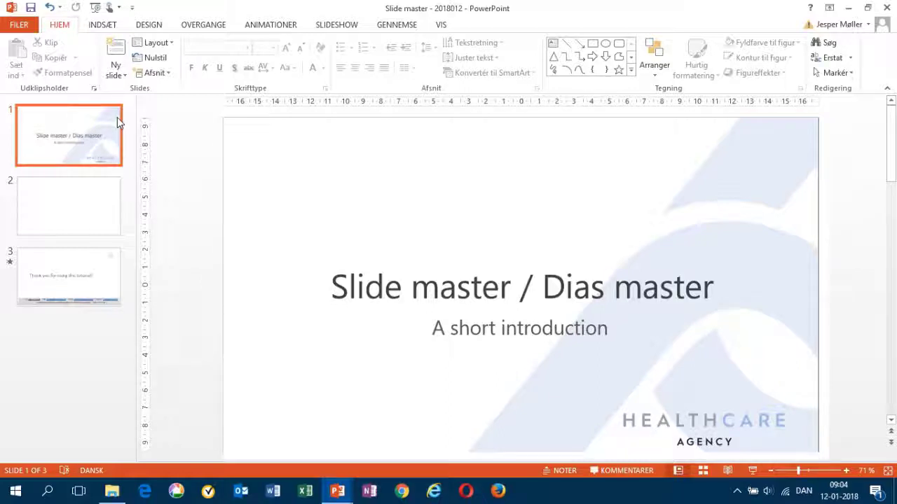
# - Open slide 2, the empty title-and-content slide, for editing
pyautogui.click(82, 224)
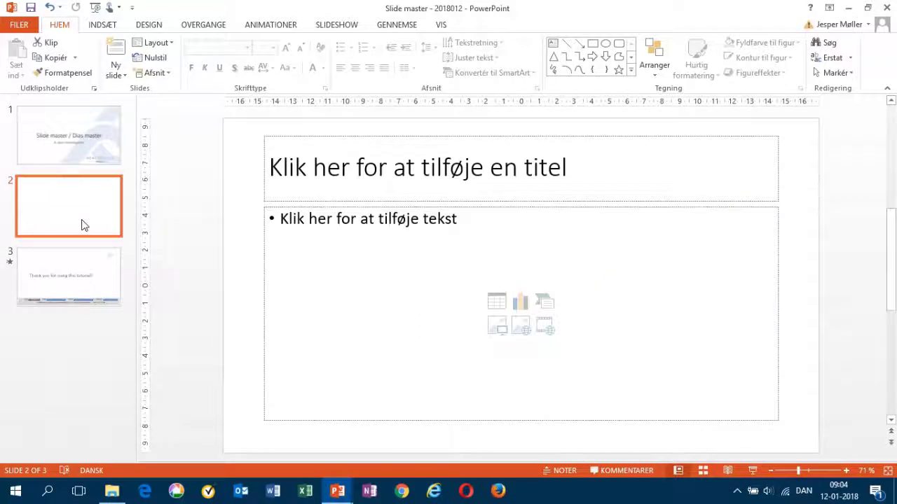
pyautogui.click(147, 27)
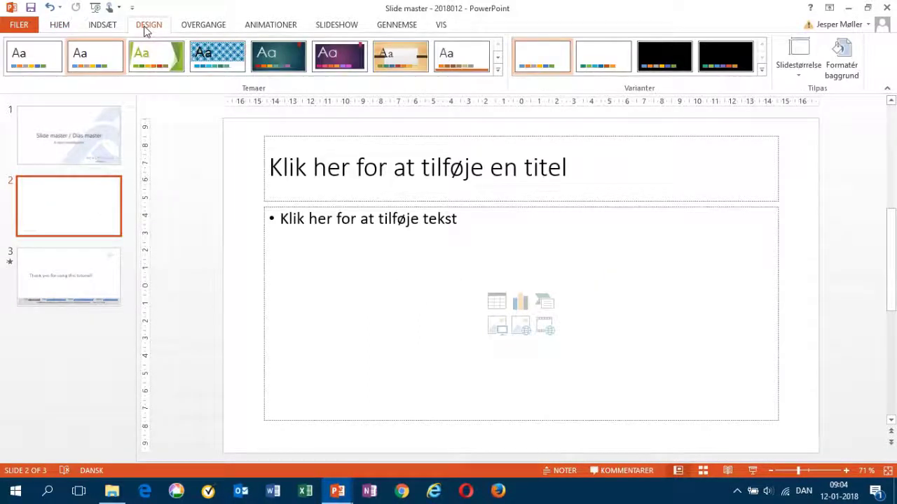
pyautogui.click(276, 57)
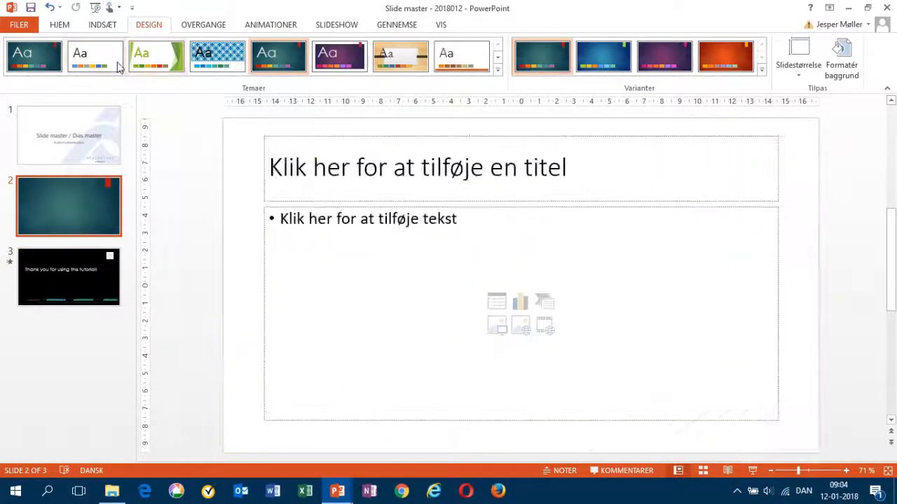
pyautogui.click(117, 68)
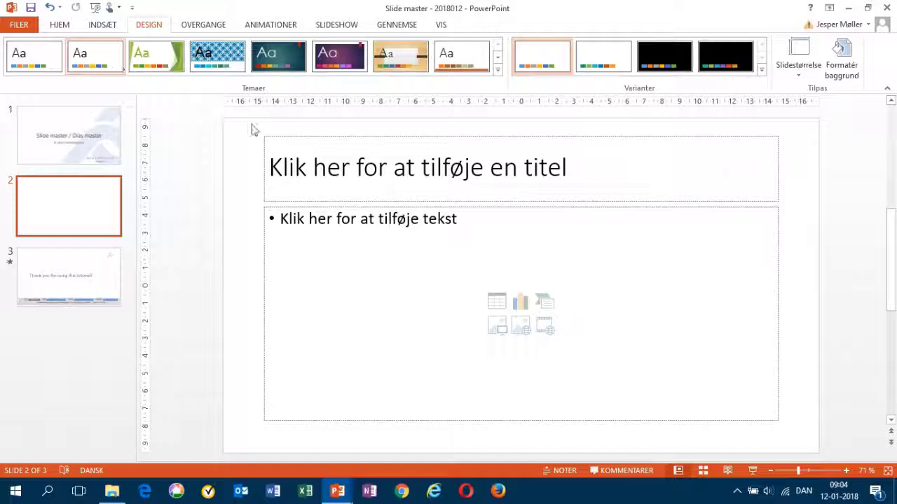
# - Switch to Slide Master view and select the top-level master slide
pyautogui.click(443, 25)
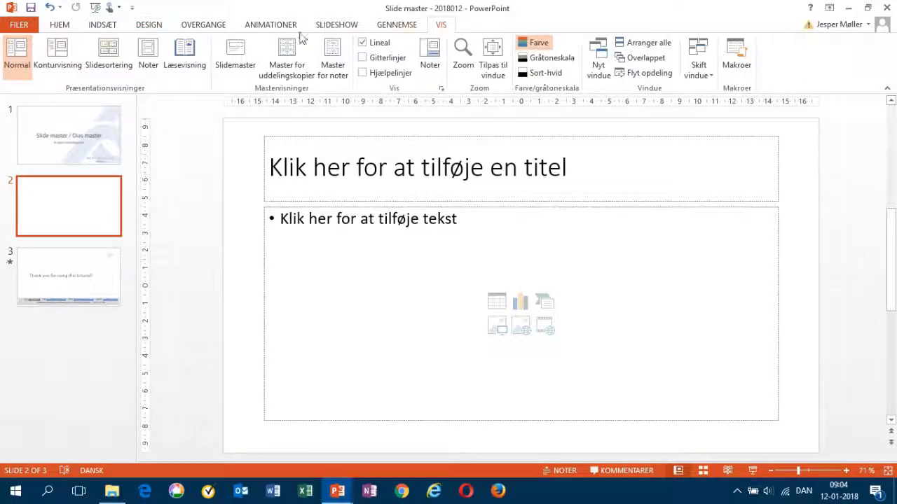
pyautogui.click(236, 55)
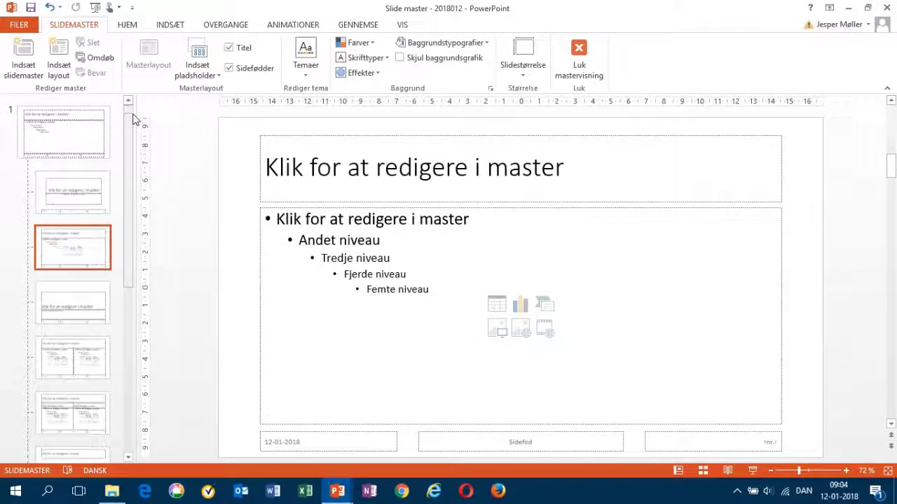
pyautogui.click(58, 132)
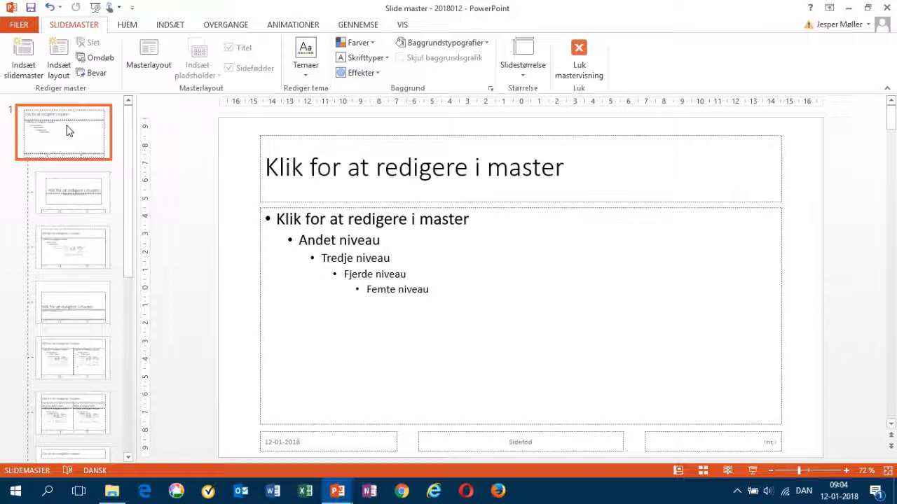
# - Change the master title text to a lighter grey font colour
pyautogui.click(557, 170)
pyautogui.moveTo(557, 170); pyautogui.dragTo(280, 166)
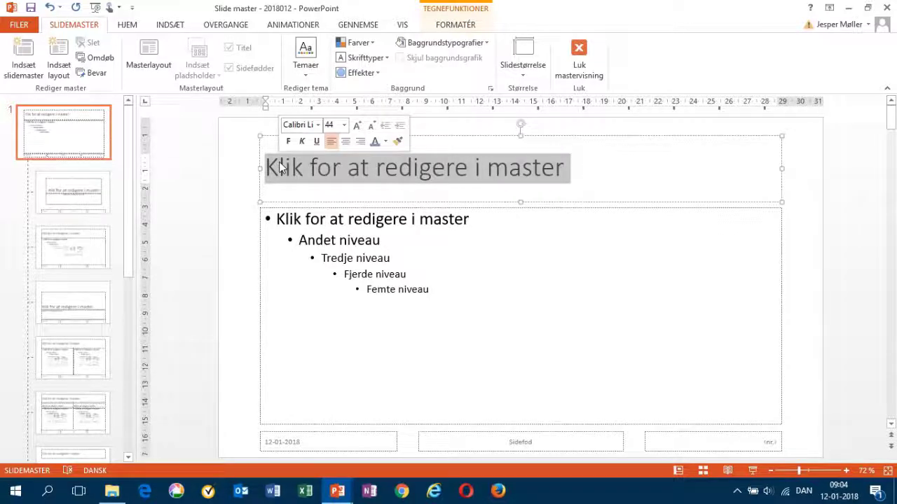
pyautogui.click(376, 142)
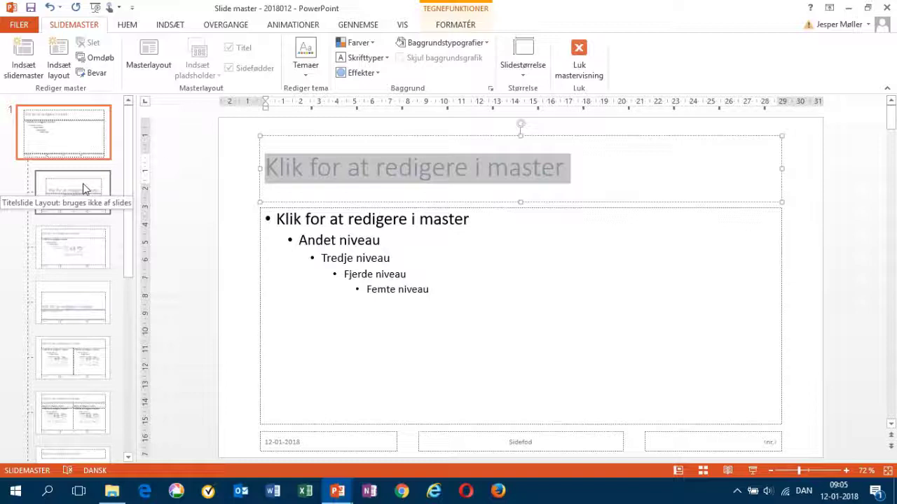
pyautogui.click(82, 189)
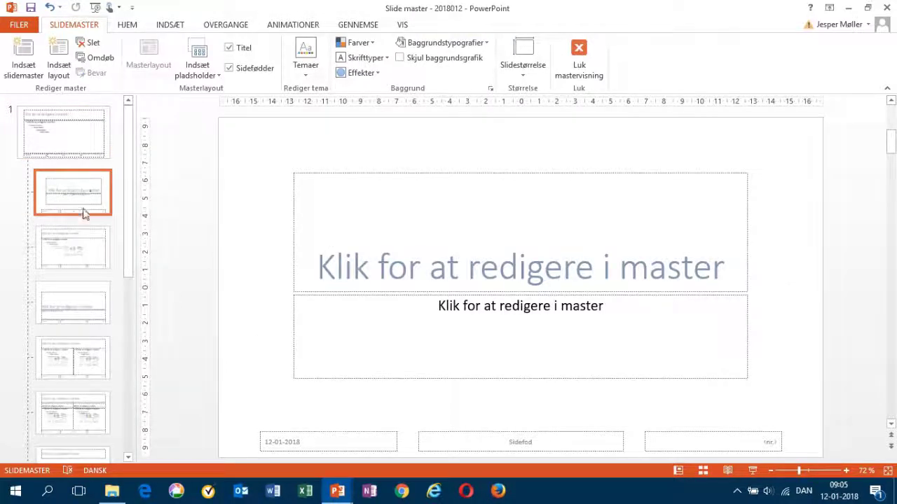
pyautogui.click(74, 255)
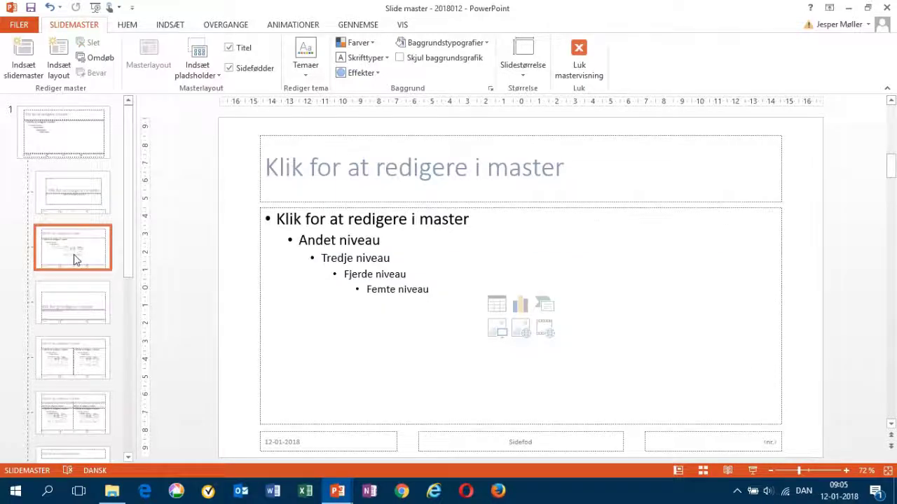
pyautogui.click(76, 311)
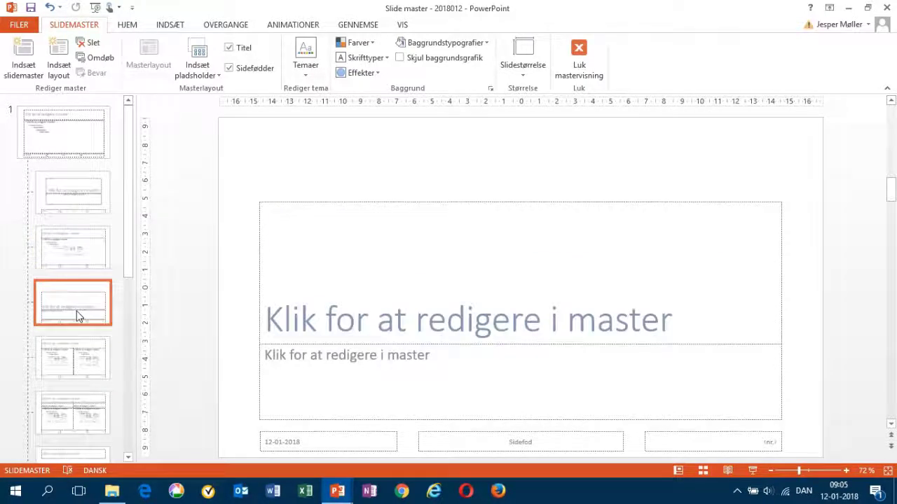
pyautogui.click(77, 371)
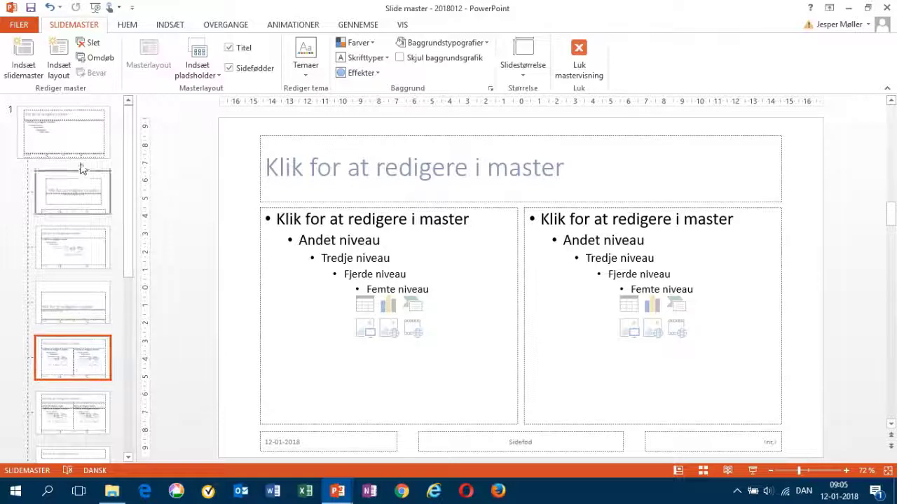
pyautogui.click(82, 137)
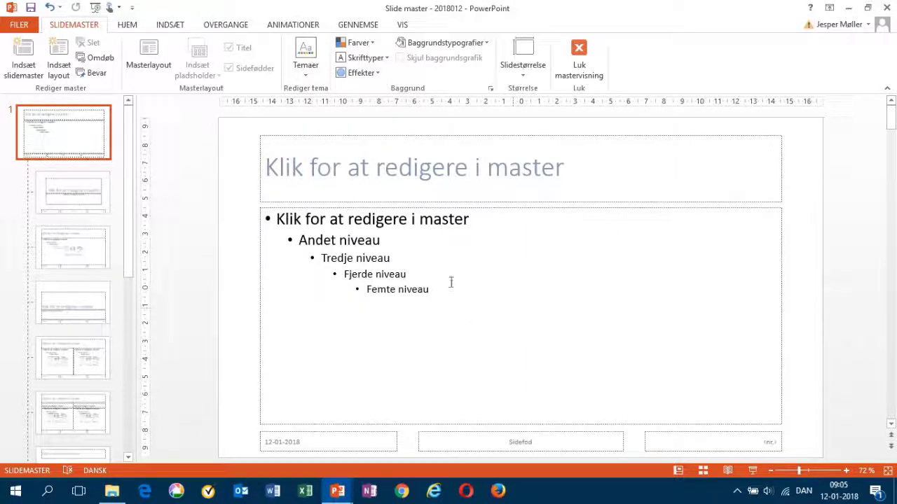
# - Enlarge the font of all five master body text levels by one size step
pyautogui.moveTo(449, 288); pyautogui.dragTo(290, 200)
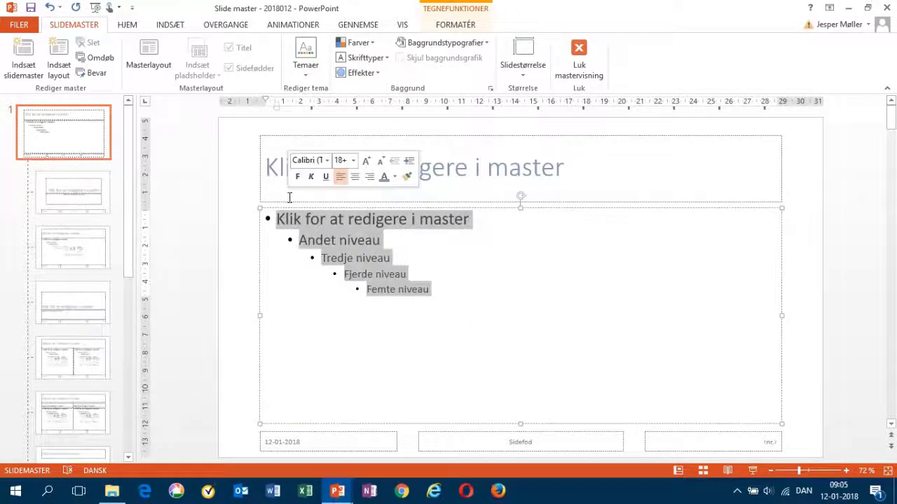
pyautogui.click(366, 160)
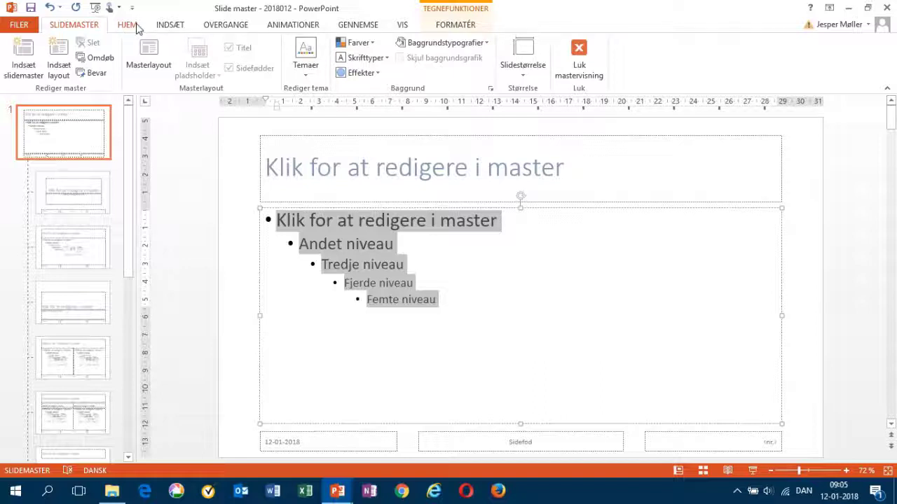
# - Set the bullet colour for all master body text levels to dark red
pyautogui.click(129, 25)
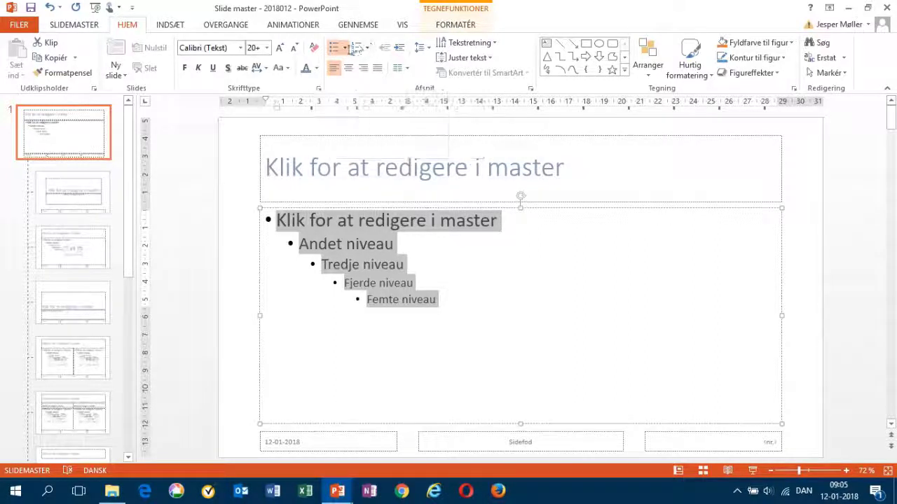
pyautogui.click(348, 46)
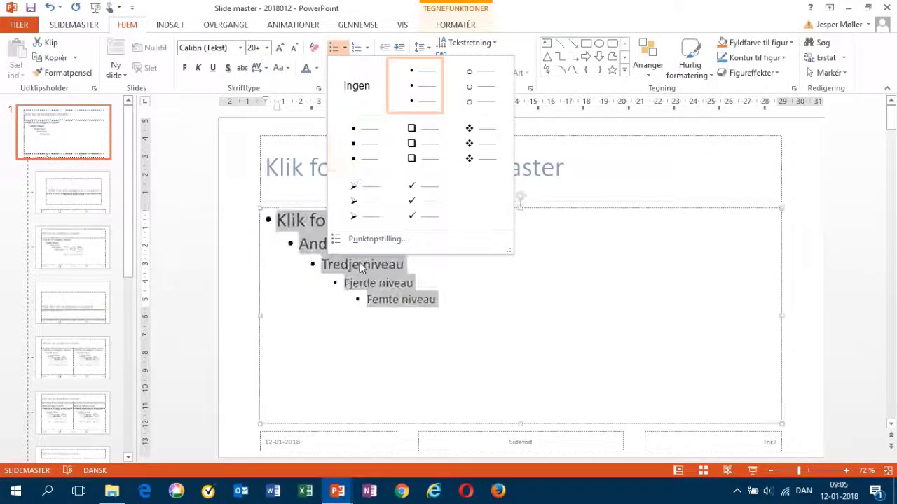
pyautogui.click(367, 239)
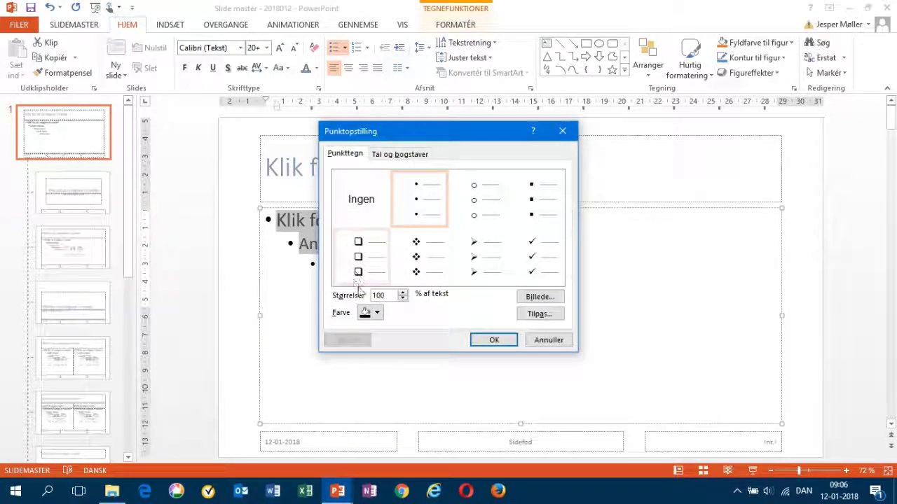
pyautogui.click(377, 313)
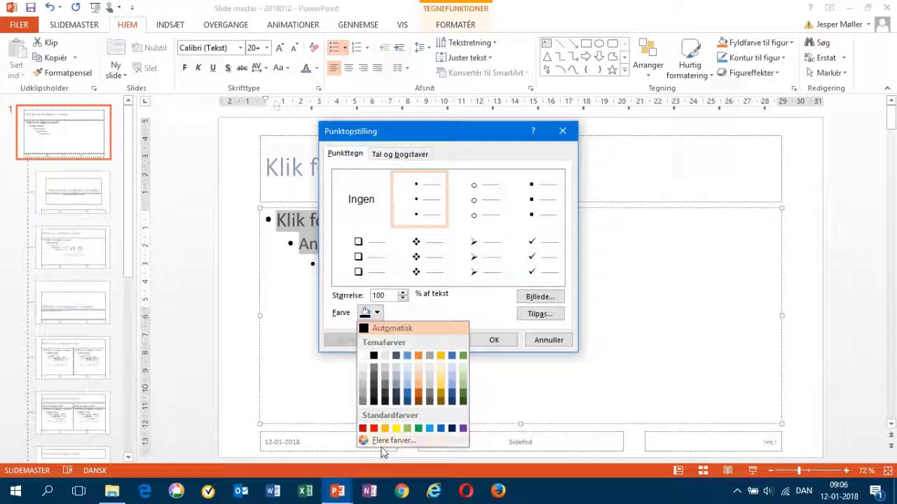
pyautogui.click(362, 429)
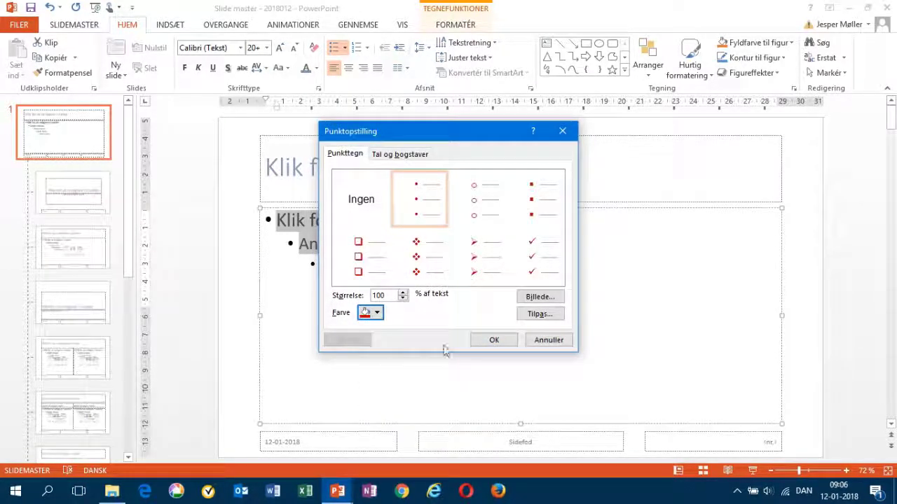
pyautogui.click(479, 344)
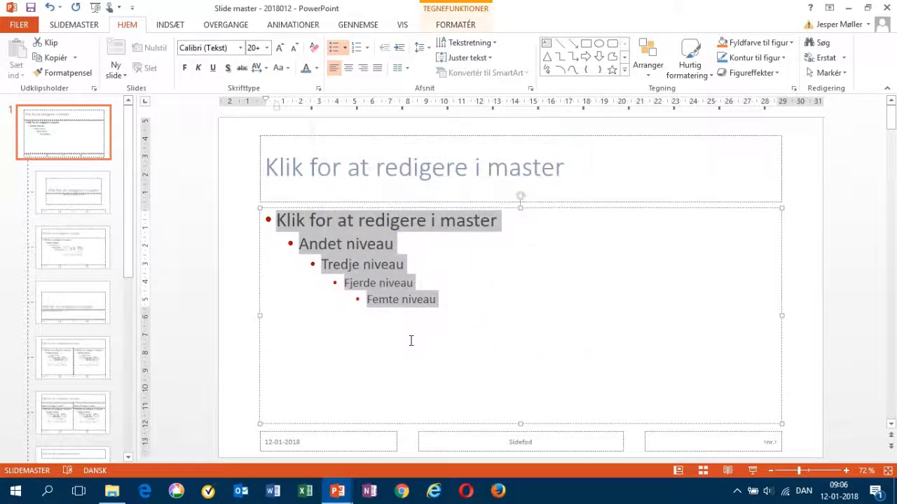
pyautogui.click(239, 209)
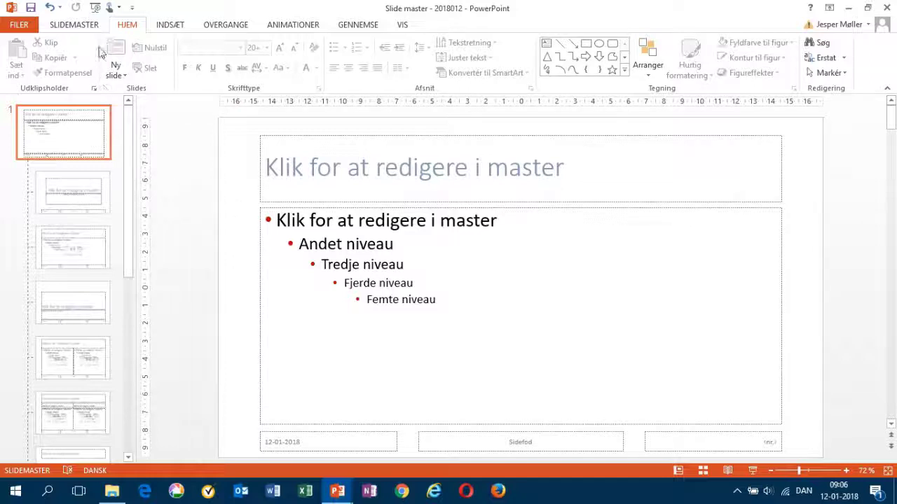
# - Close Slide Master view and return to slide 2
pyautogui.click(78, 24)
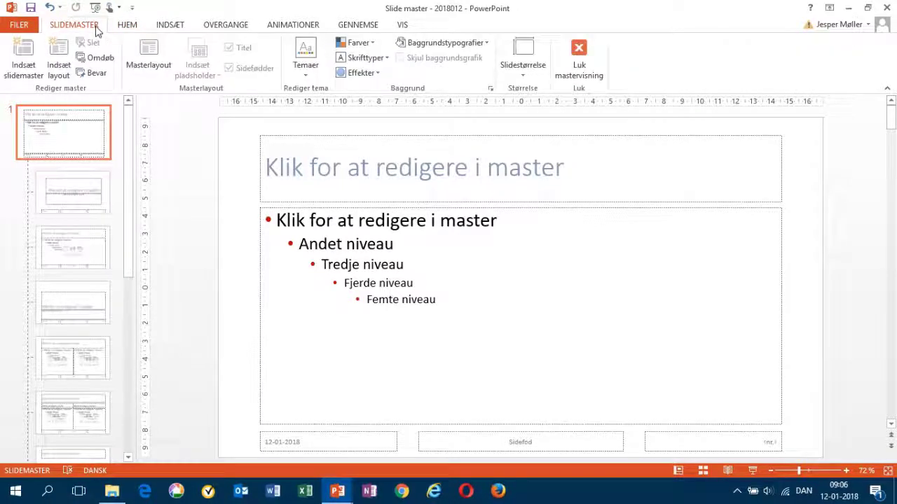
pyautogui.click(579, 53)
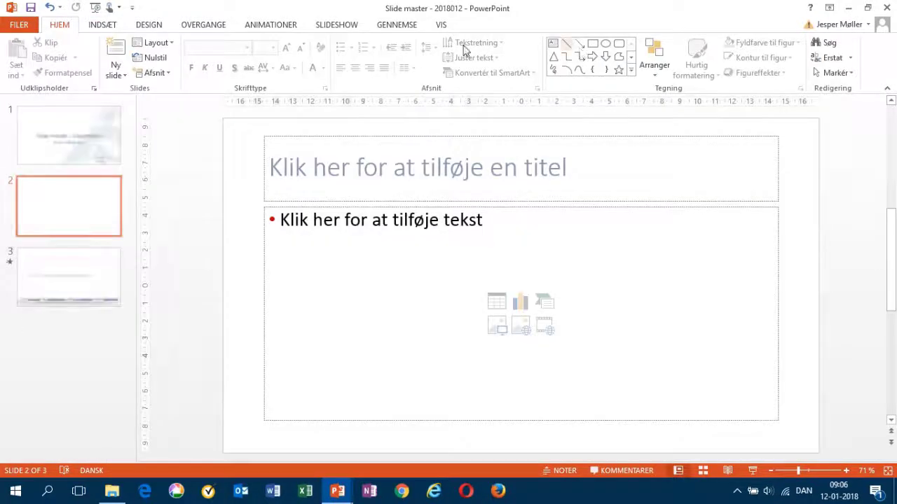
pyautogui.click(88, 207)
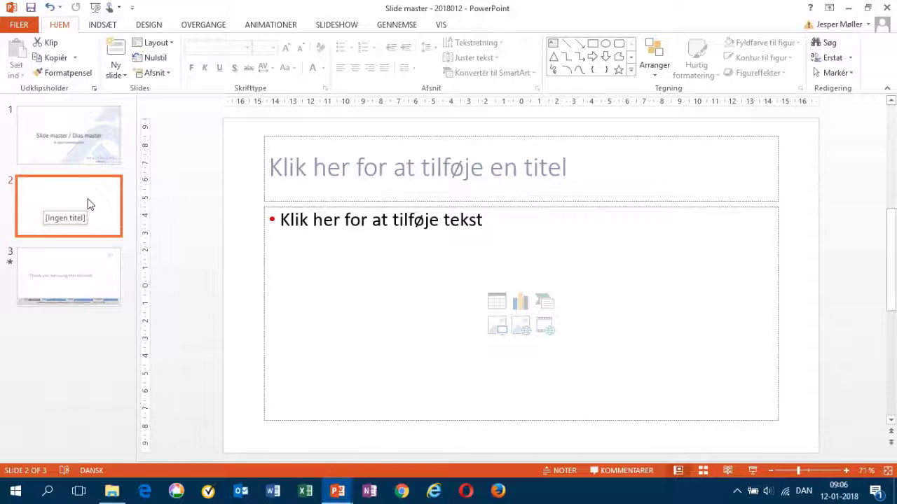
# - Title slide 2 'kdkdk' and add two bullet lines, 'dkdk' and 'dkkdkd'
pyautogui.click(409, 170)
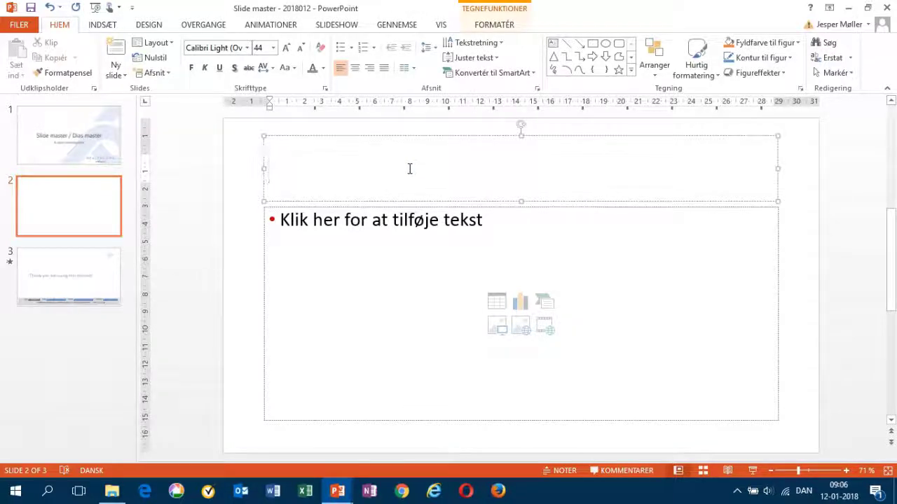
pyautogui.write('kdkdk')
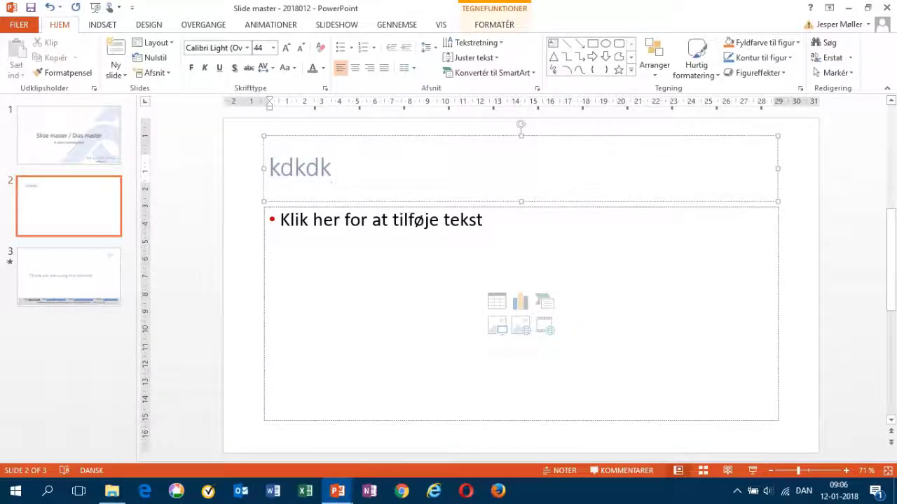
pyautogui.click(438, 225)
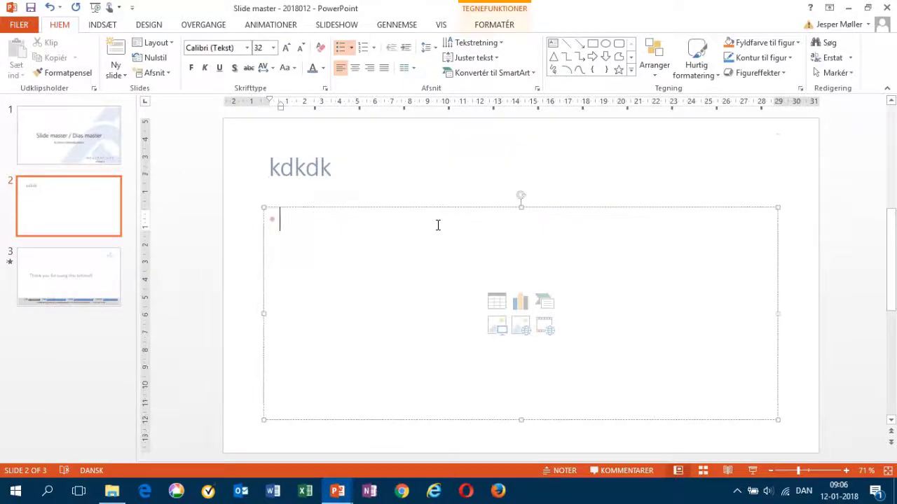
pyautogui.write('dkdk')
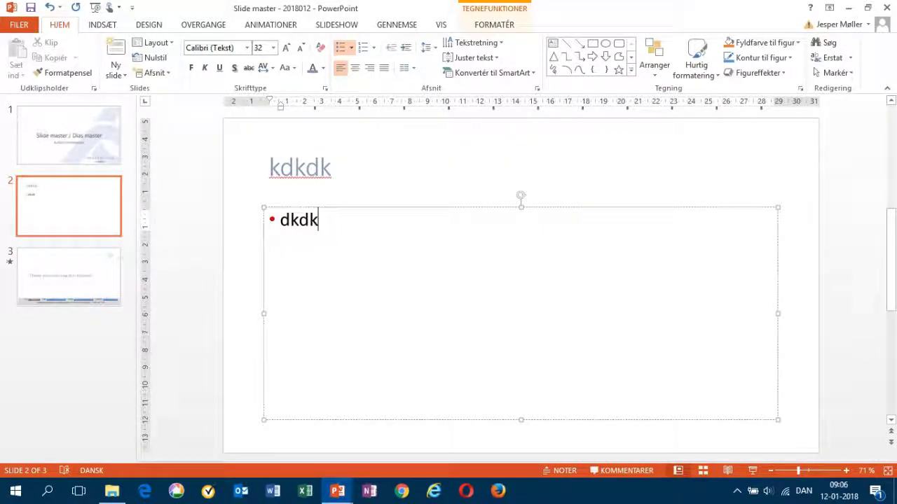
pyautogui.press('Return')
pyautogui.write('dkkdkd')
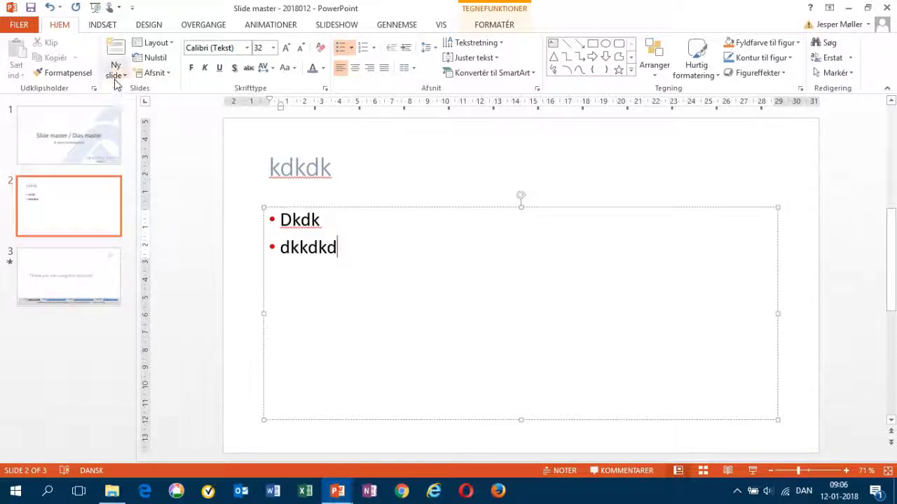
# - Insert a new Title and Content slide after slide 2
pyautogui.click(115, 78)
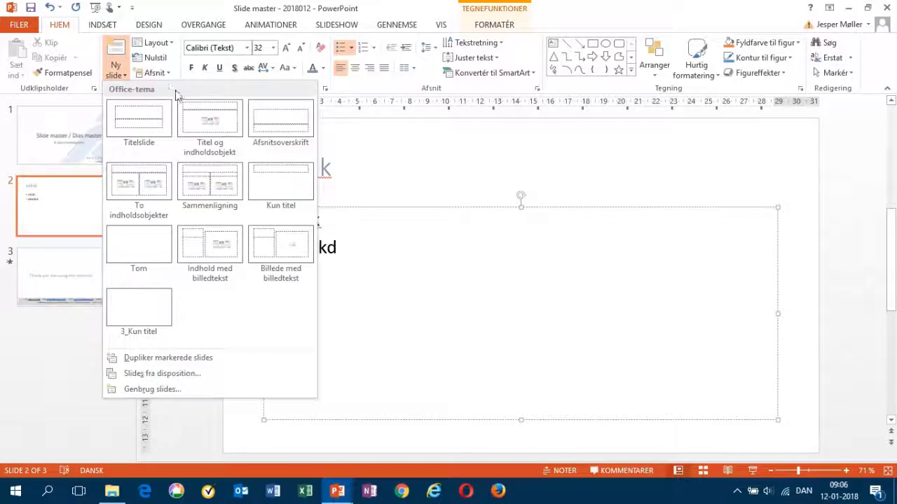
pyautogui.click(191, 110)
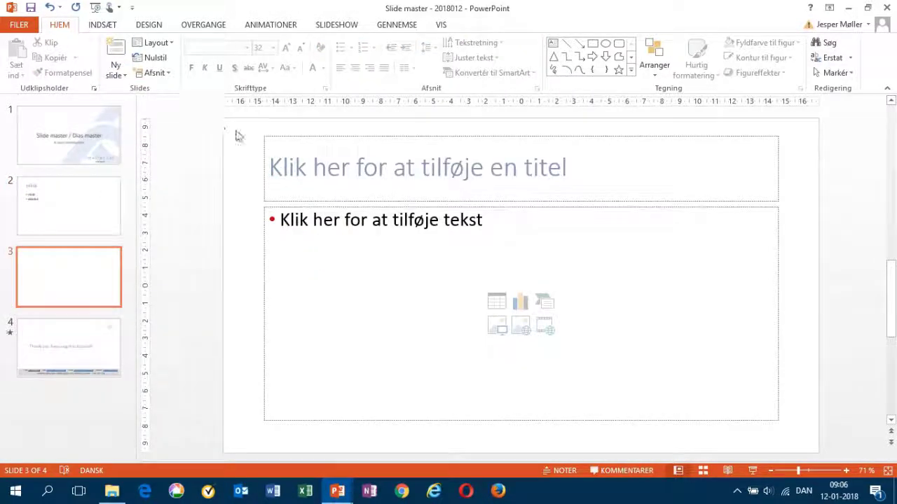
pyautogui.click(73, 194)
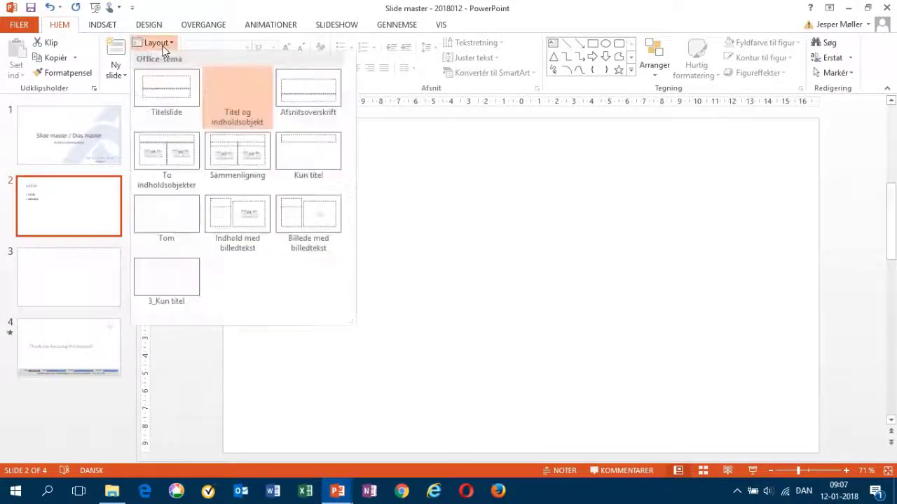
# - Try Section Header and Two Content layouts on slide 2, then restore Title and Content
pyautogui.click(164, 84)
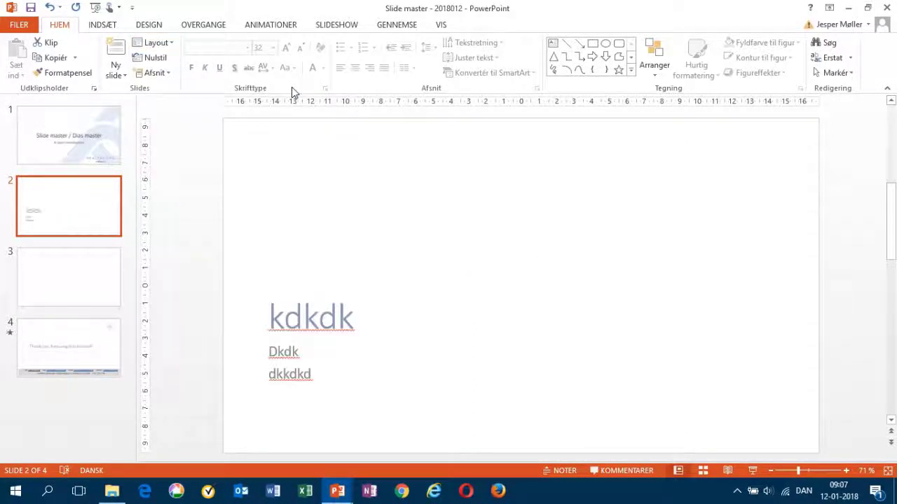
pyautogui.click(157, 44)
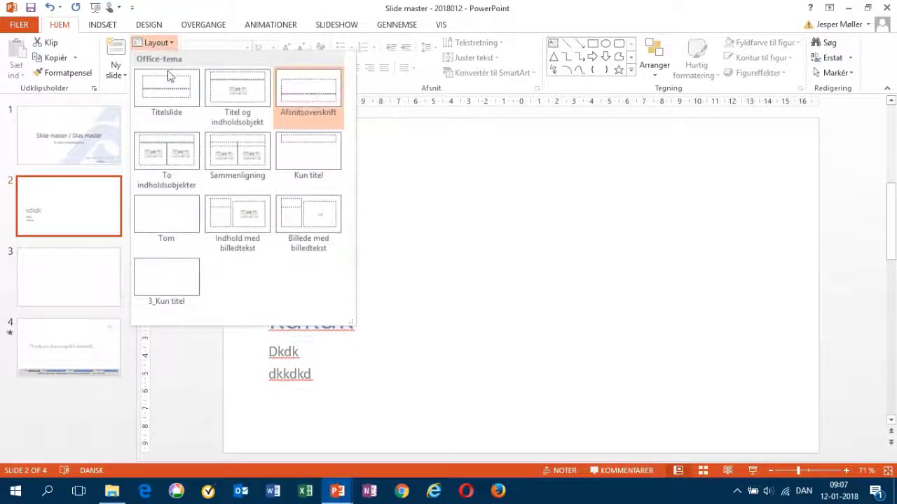
pyautogui.click(171, 143)
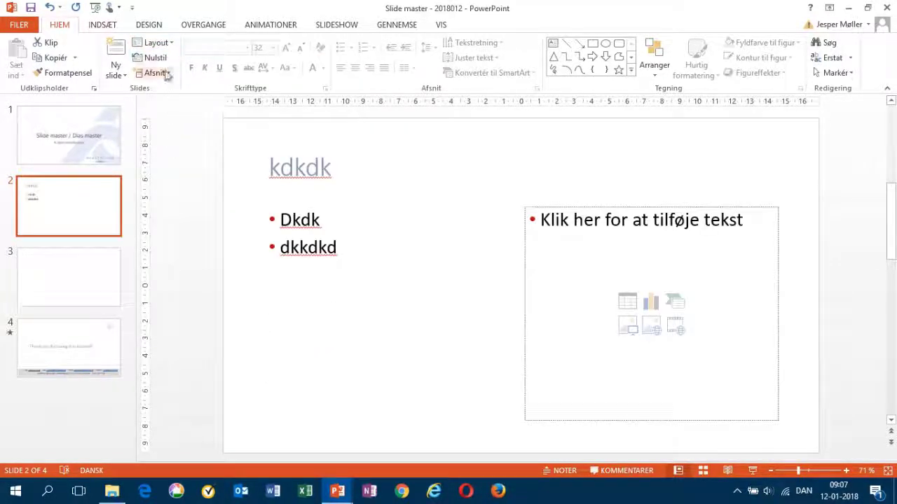
pyautogui.click(168, 42)
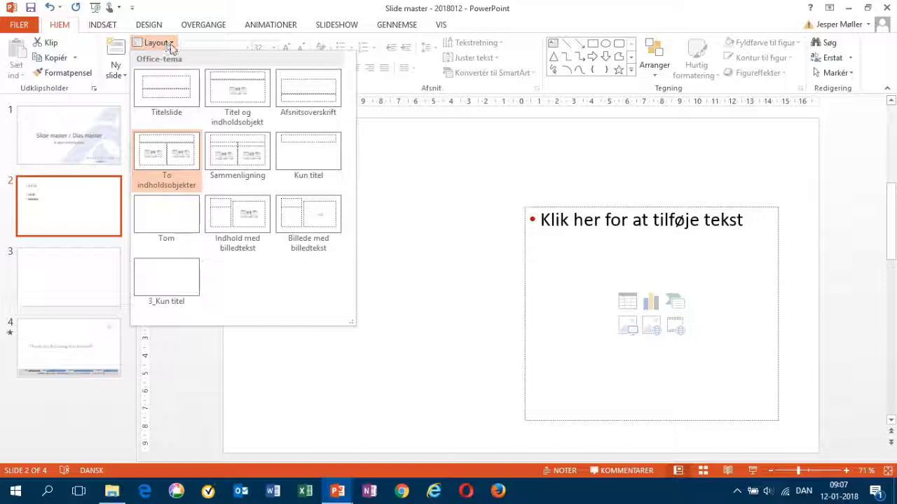
pyautogui.click(219, 92)
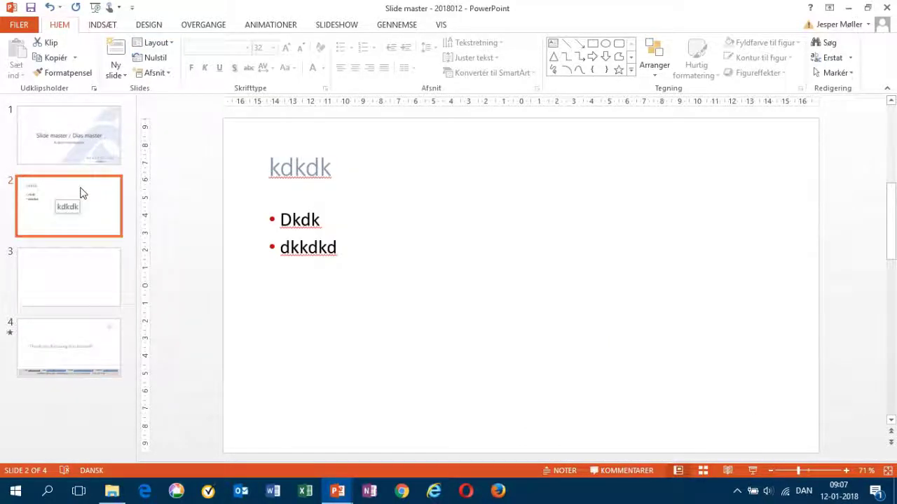
pyautogui.click(75, 276)
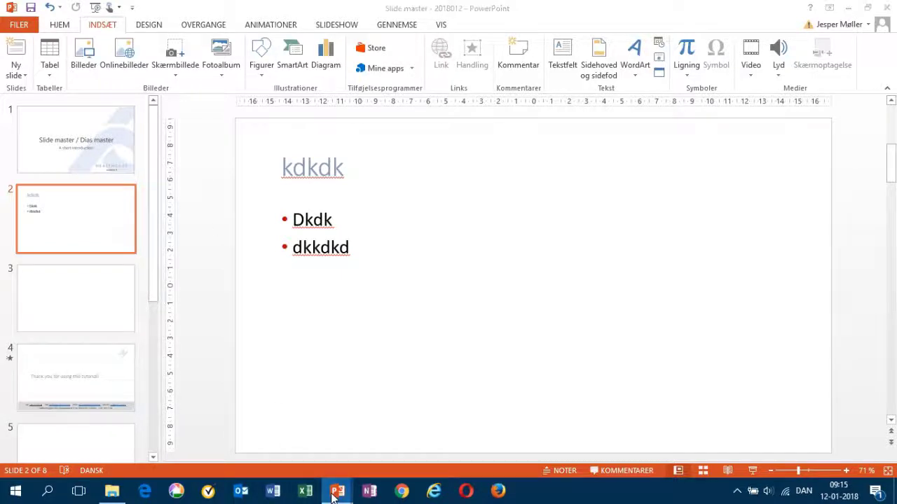
# - Bring the PhD introduction deck forward and select its Introduction, bio and PhD-aims slides
pyautogui.moveTo(333, 496)
pyautogui.click(316, 453)
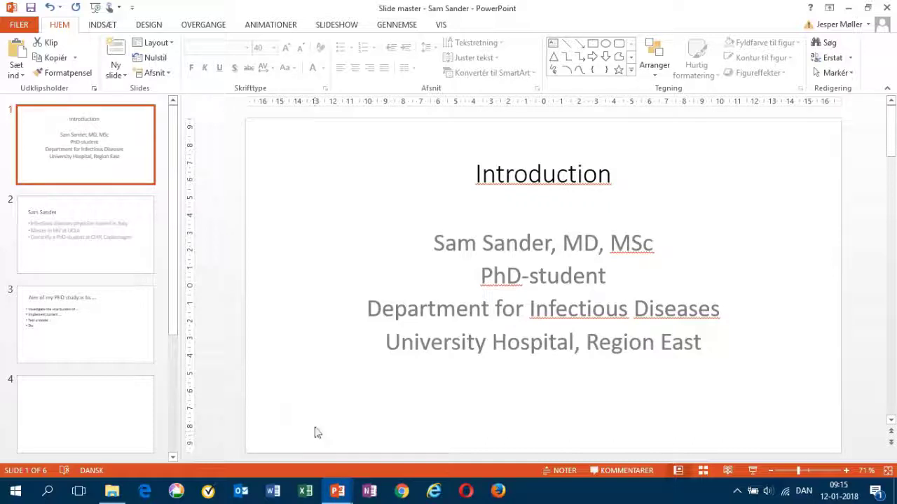
pyautogui.click(77, 241)
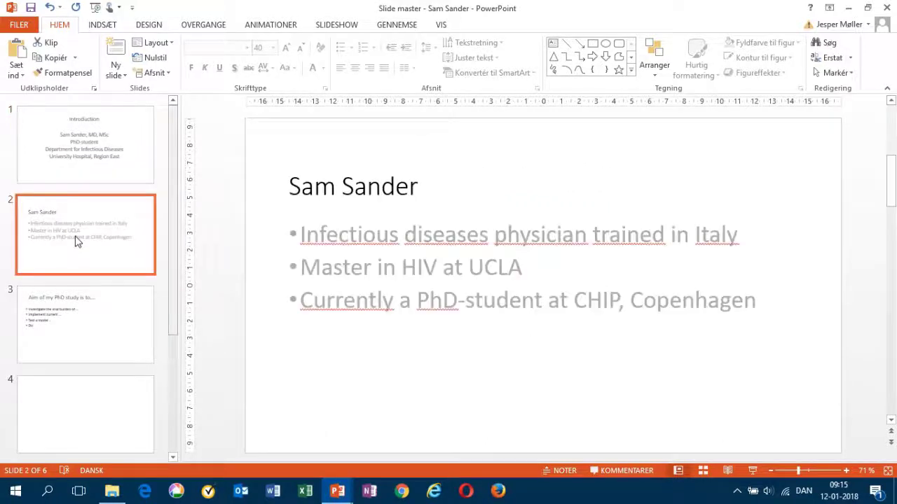
pyautogui.click(86, 316)
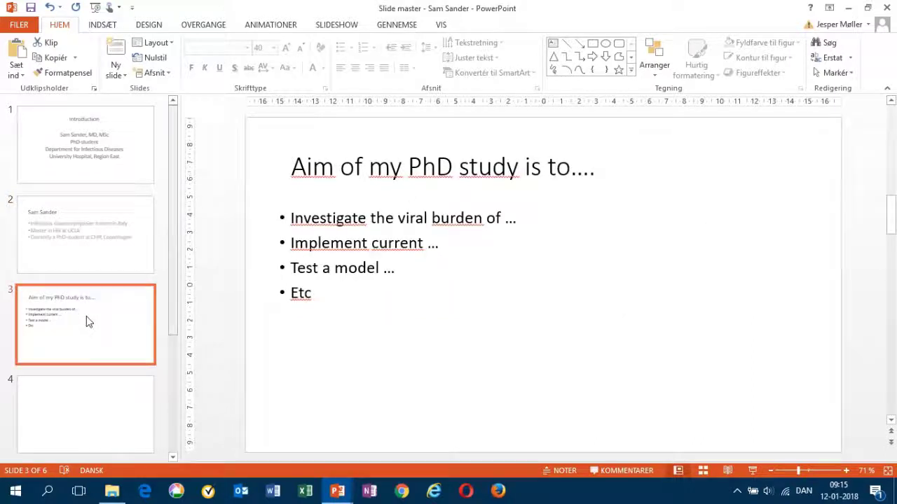
pyautogui.keyDown('shift'); pyautogui.click(115, 157); pyautogui.keyUp('shift')
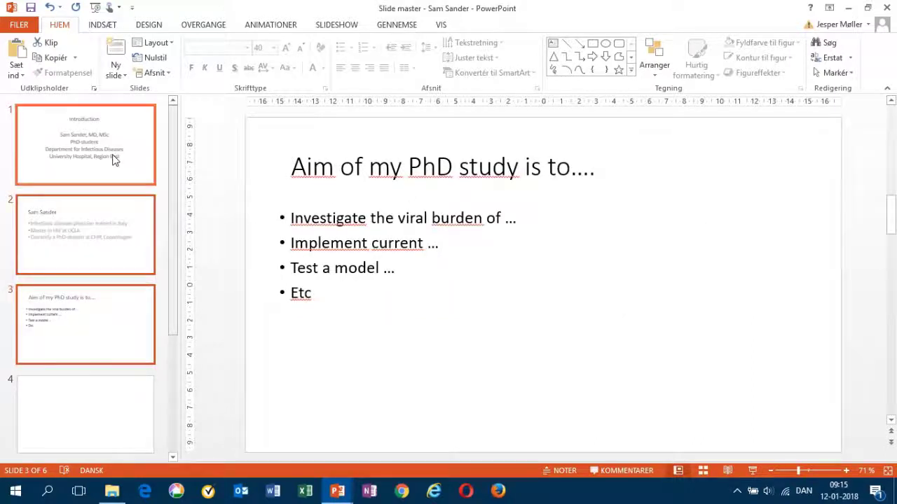
# - Paste the three copied slides after slide 1 of the slide-master deck and check each
pyautogui.hotkey('alt', 'Tab')
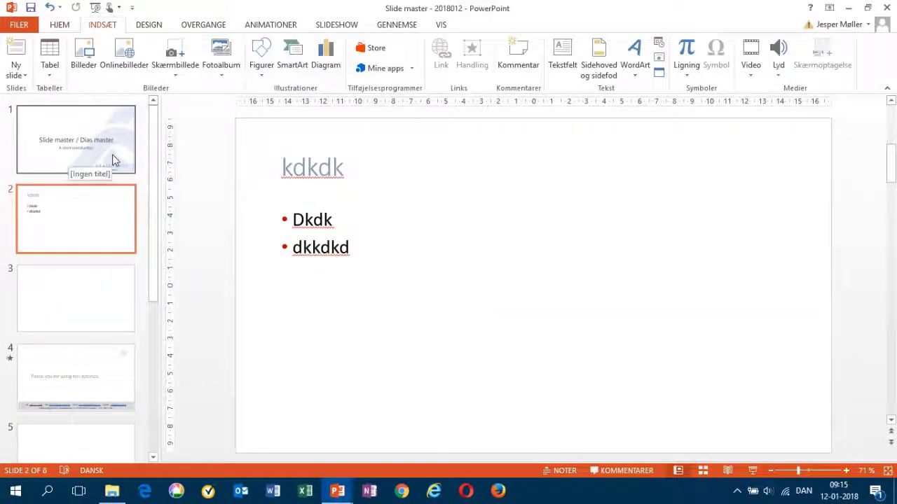
pyautogui.click(97, 182)
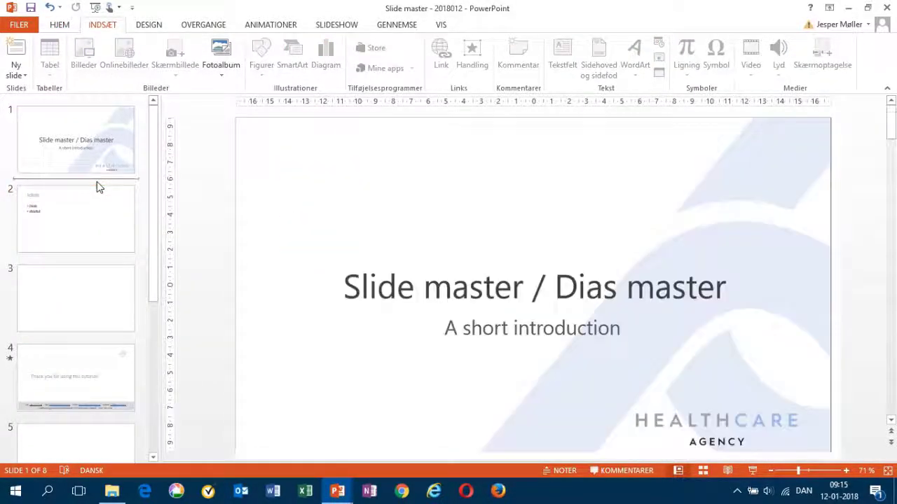
pyautogui.hotkey('ctrl', 'v')
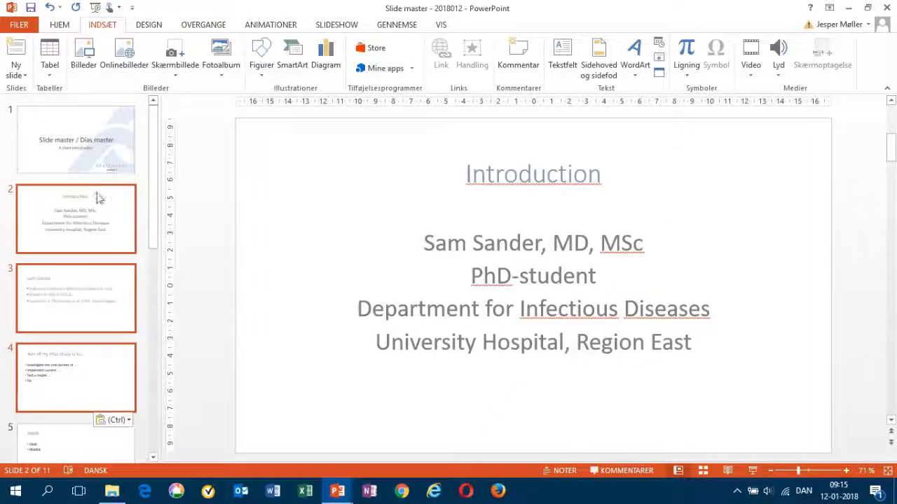
pyautogui.click(83, 324)
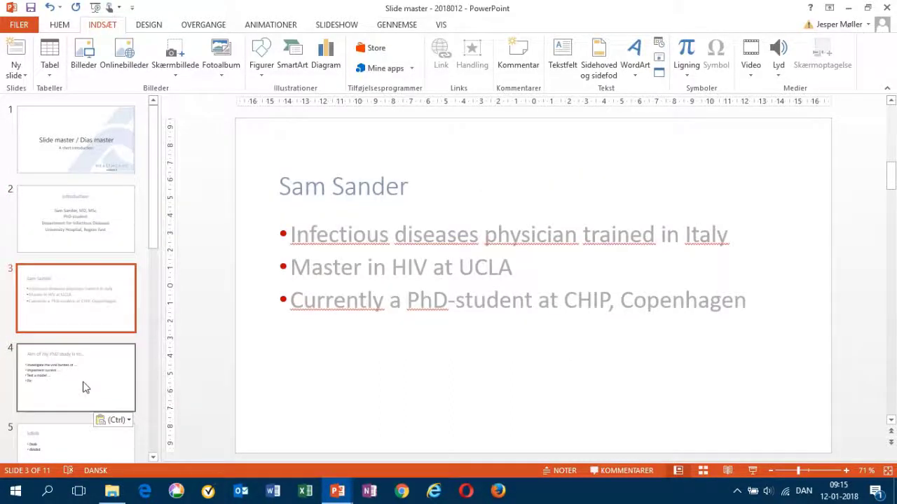
pyautogui.click(84, 384)
pyautogui.click(79, 322)
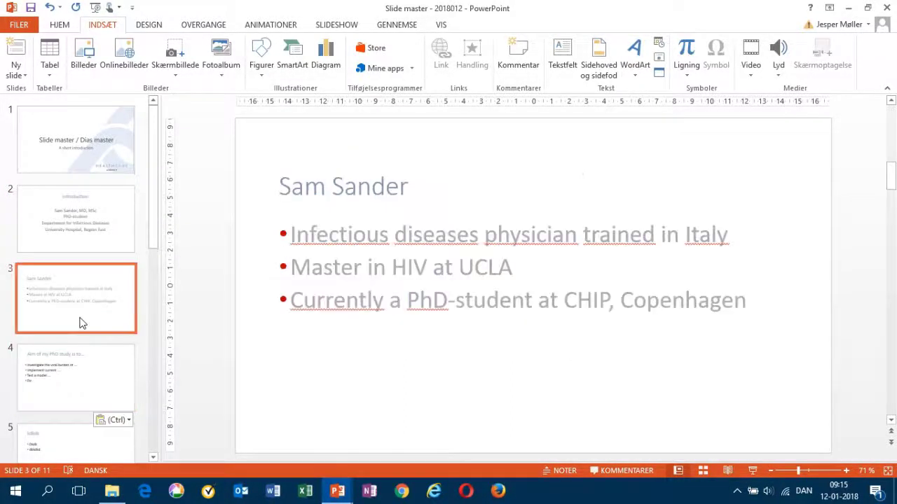
pyautogui.click(83, 366)
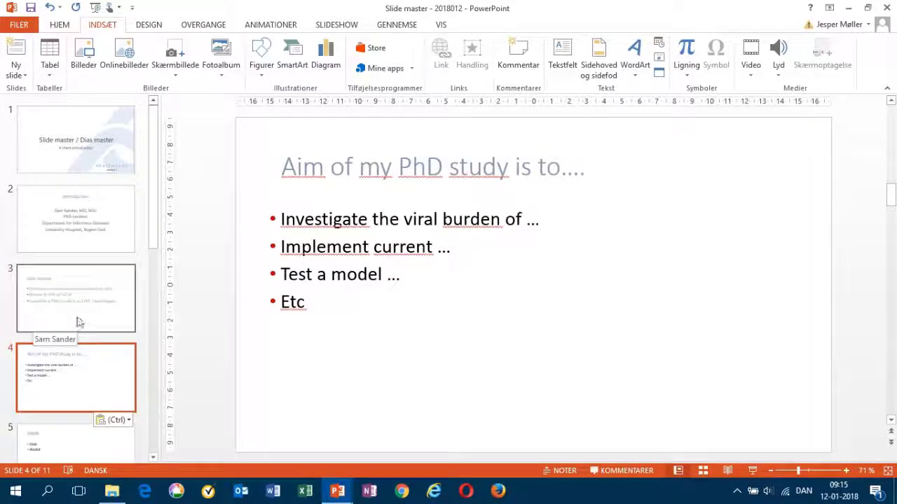
pyautogui.click(79, 310)
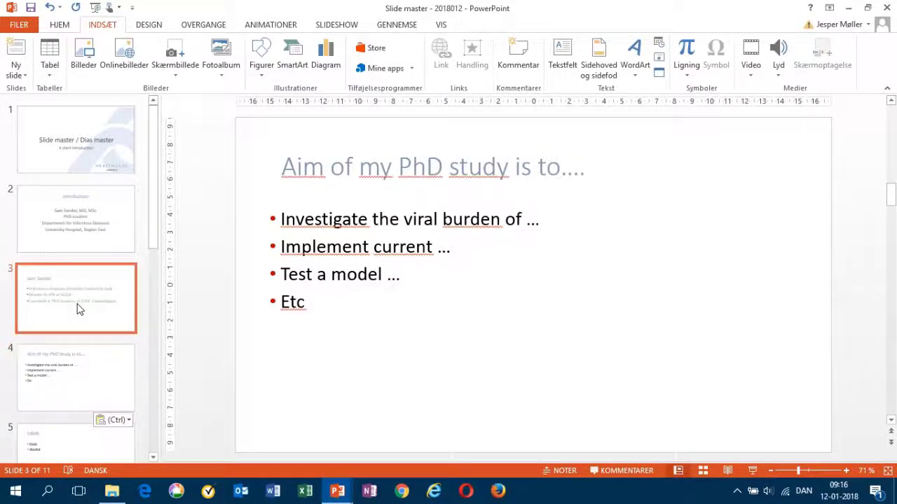
pyautogui.click(70, 238)
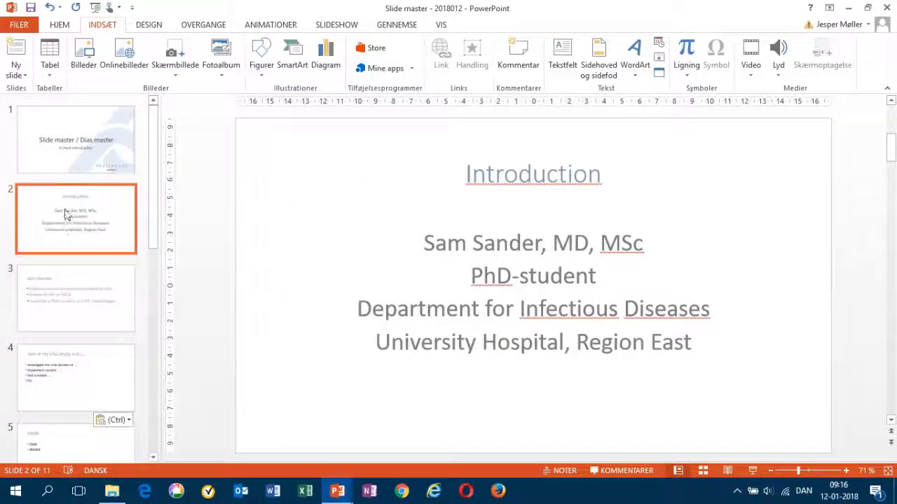
# - Give the pasted Introduction slide the Title Slide layout
pyautogui.click(60, 26)
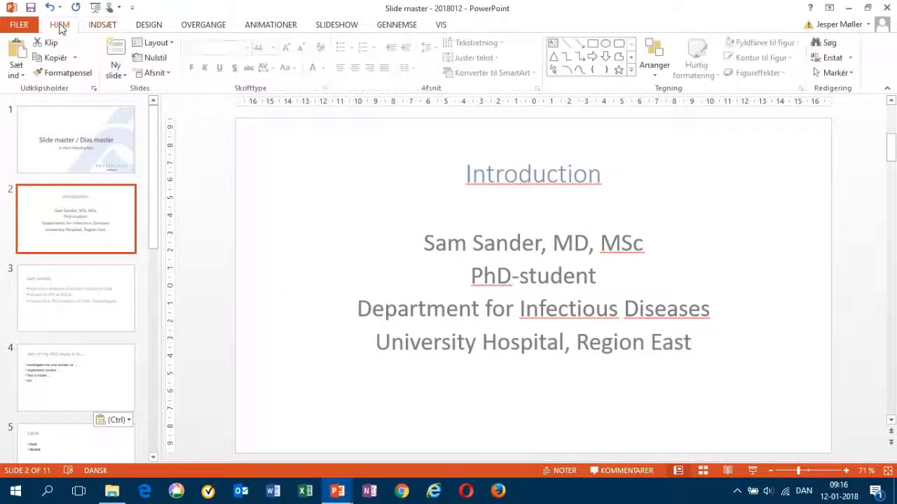
pyautogui.click(166, 44)
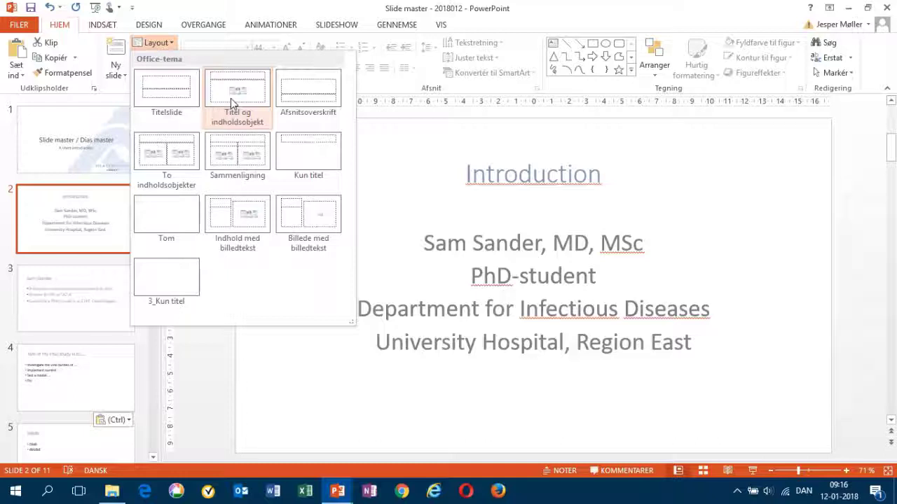
pyautogui.click(180, 98)
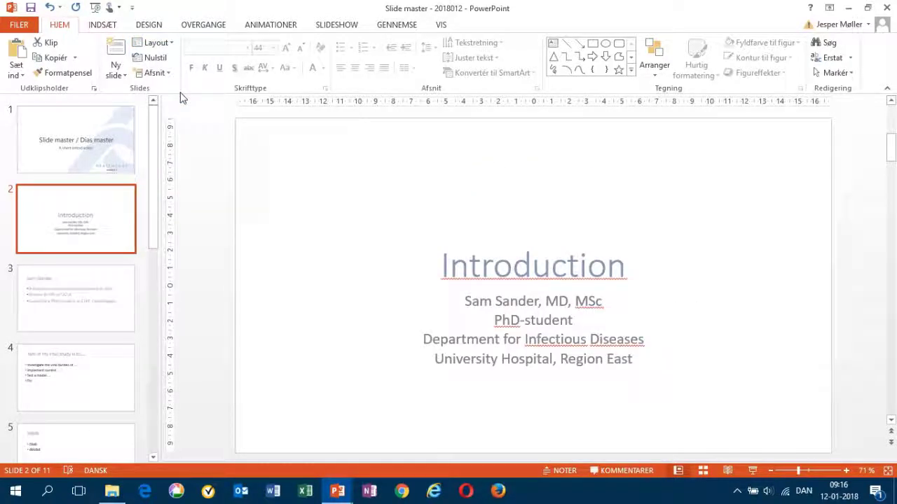
# - Move the bio slide's title and bullet boxes up-left, then apply Title and Content layout
pyautogui.click(105, 287)
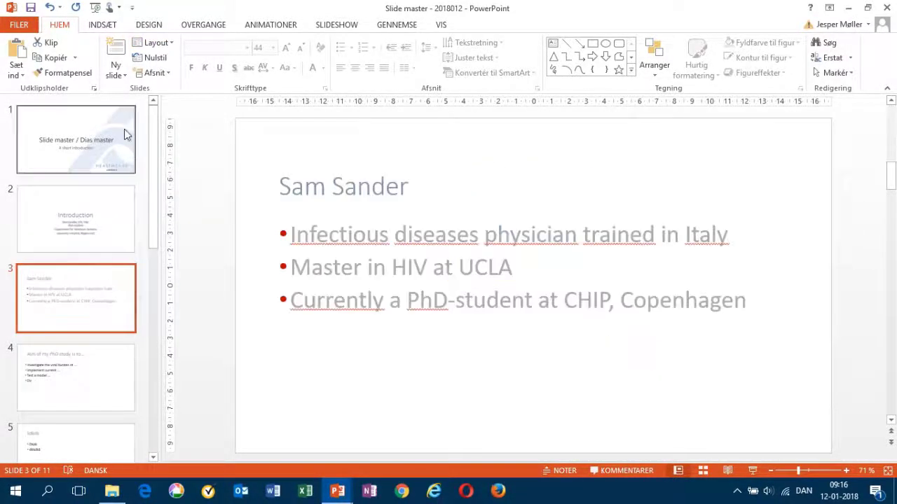
pyautogui.click(155, 44)
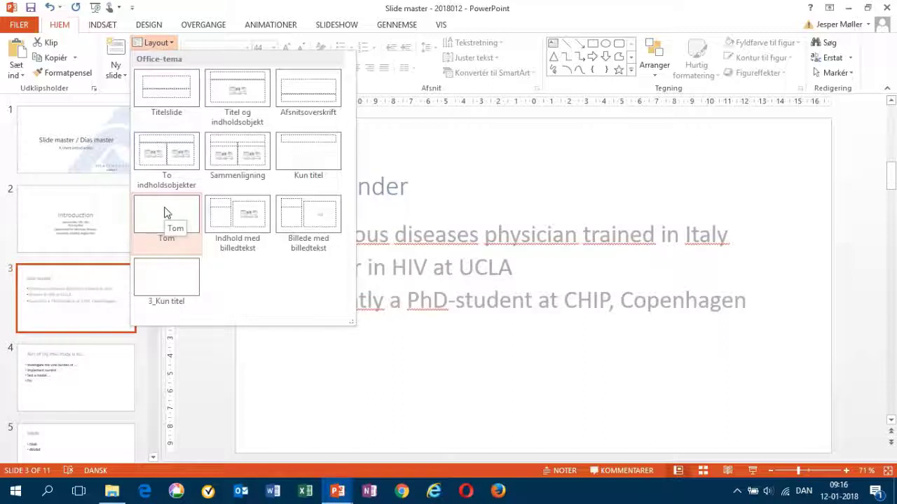
pyautogui.click(530, 208)
pyautogui.click(279, 188)
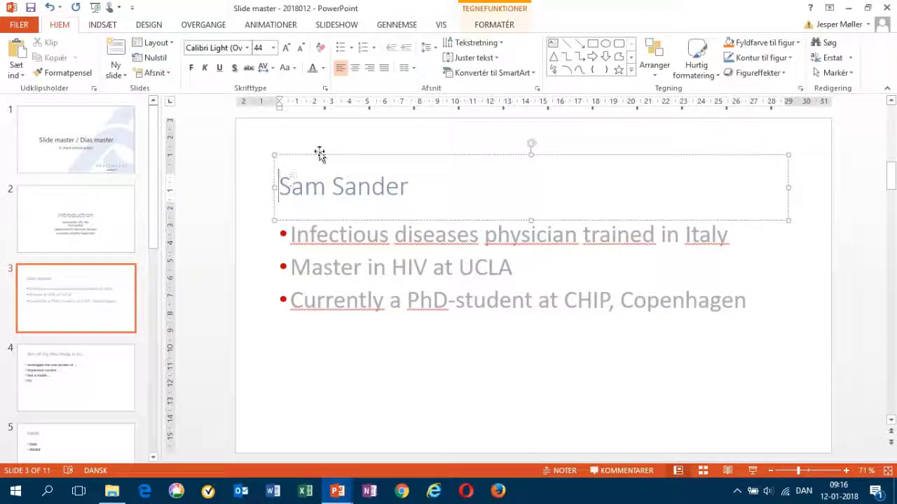
pyautogui.click(326, 221)
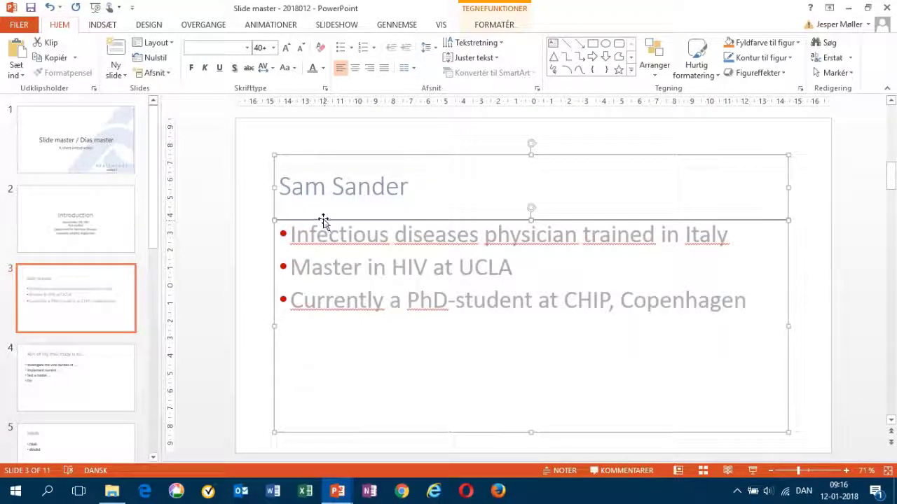
pyautogui.moveTo(323, 222)
pyautogui.mouseDown()
pyautogui.moveTo(295, 212)
pyautogui.moveTo(317, 208)
pyautogui.mouseUp()
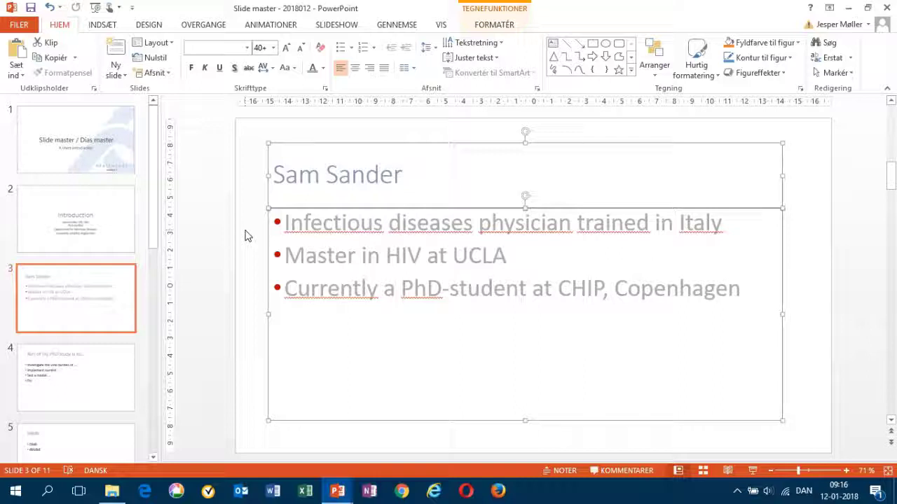
pyautogui.click(160, 47)
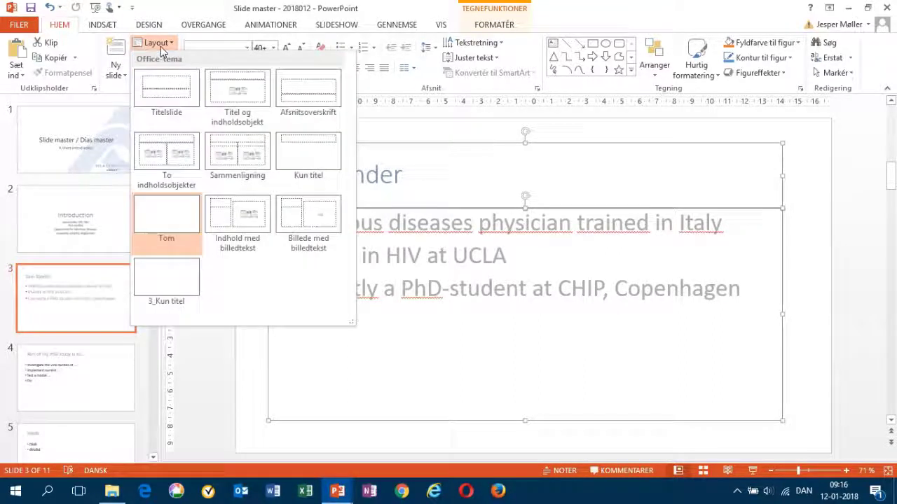
pyautogui.click(221, 88)
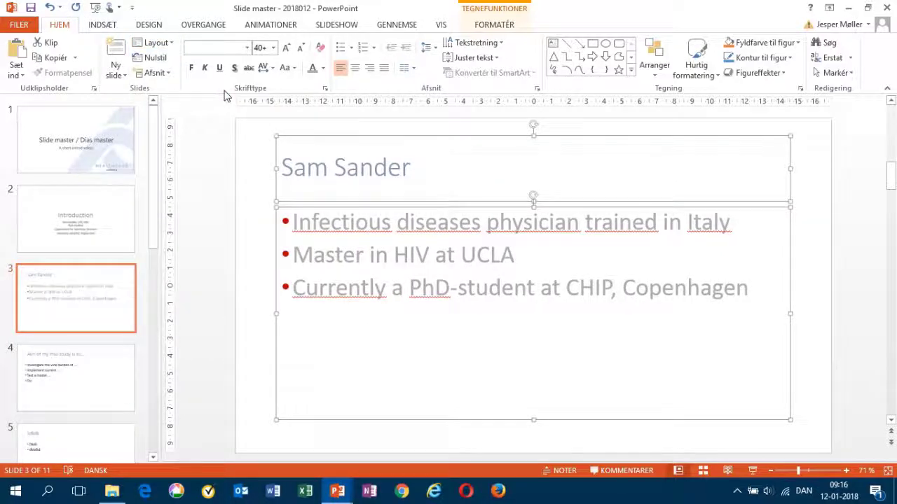
# - Reapply the Title and Content layout to the PhD aims slide and review the slides
pyautogui.click(119, 360)
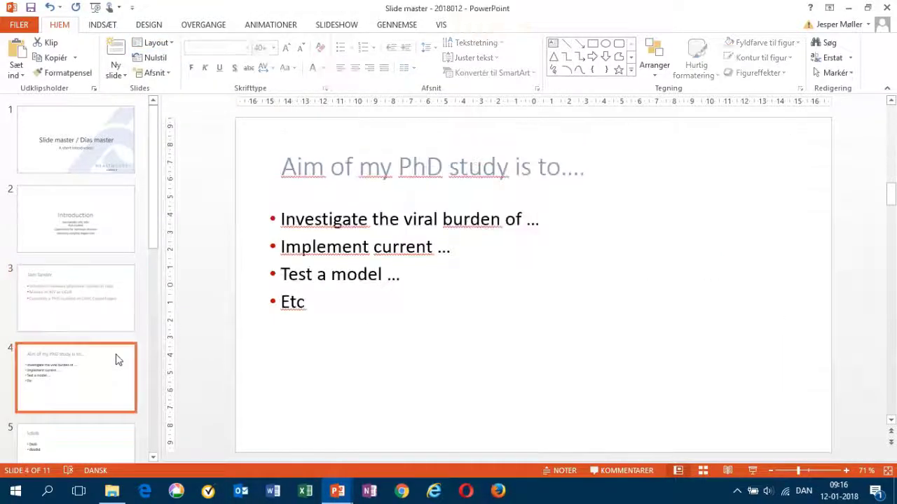
pyautogui.click(156, 45)
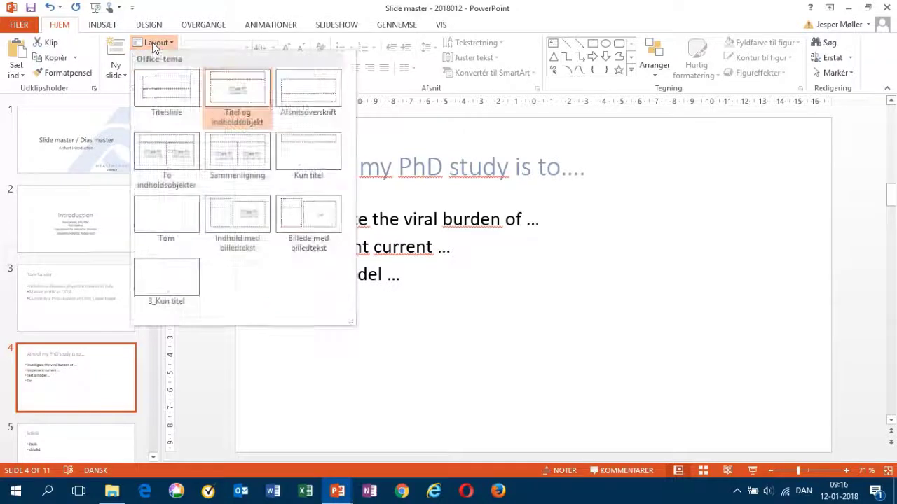
pyautogui.click(221, 93)
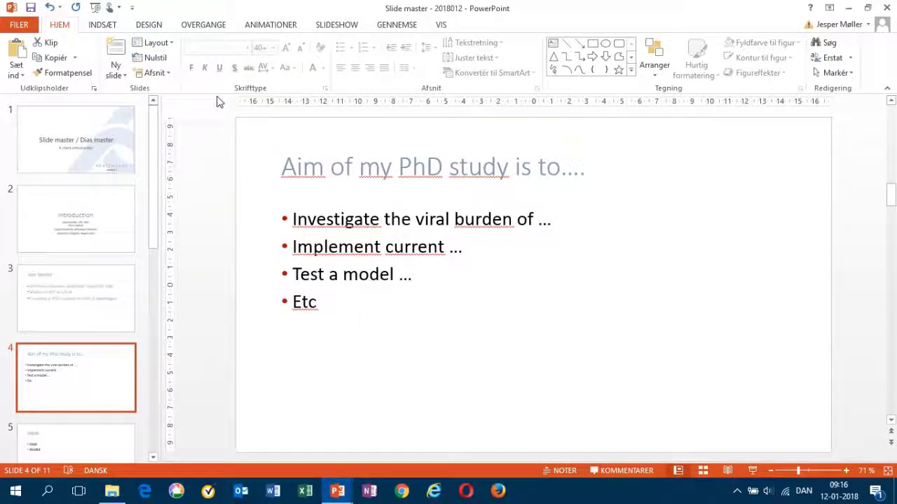
pyautogui.click(100, 298)
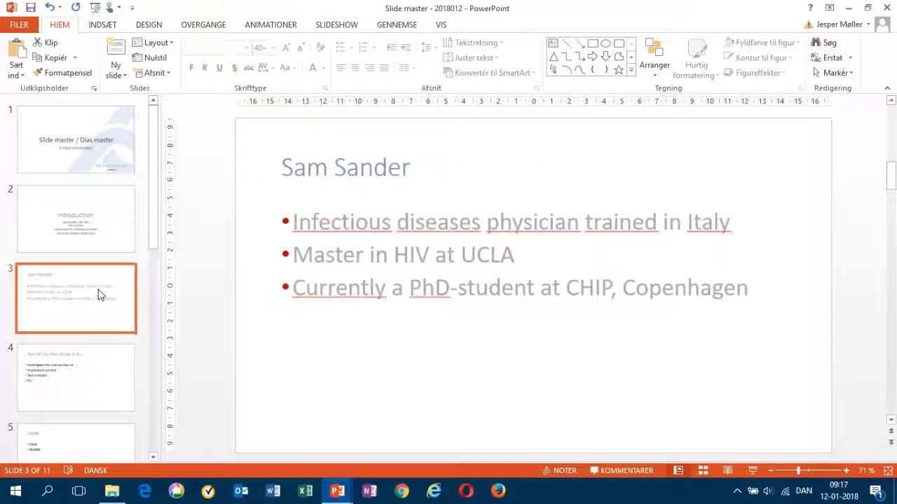
pyautogui.click(68, 386)
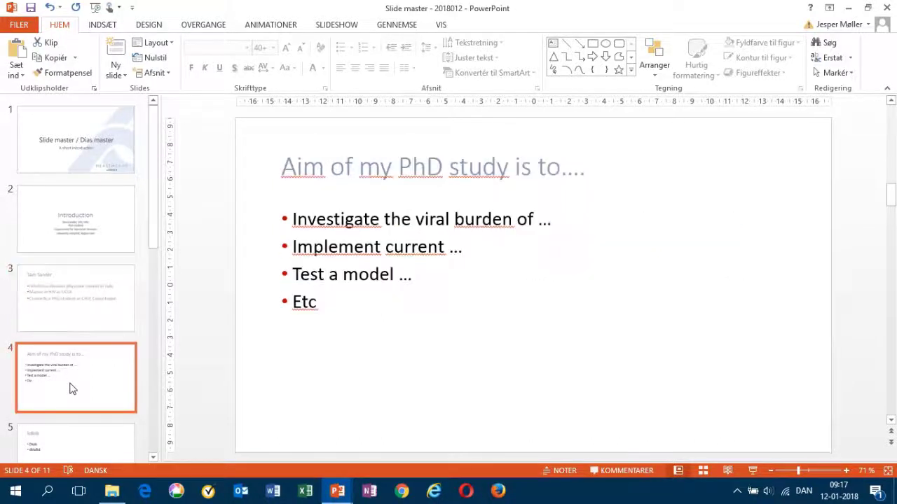
pyautogui.click(66, 444)
pyautogui.click(65, 304)
pyautogui.click(70, 231)
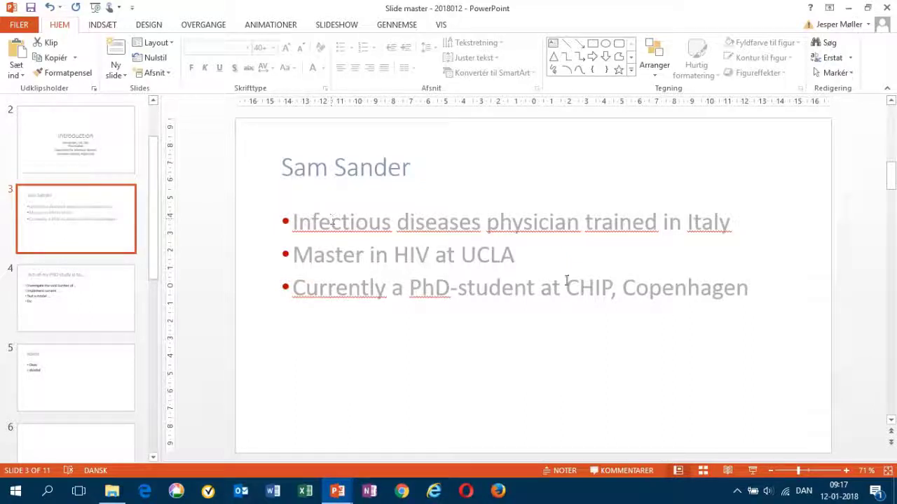
# - Remove the three bullet lines from the bio slide's body text
pyautogui.moveTo(746, 288); pyautogui.dragTo(330, 226)
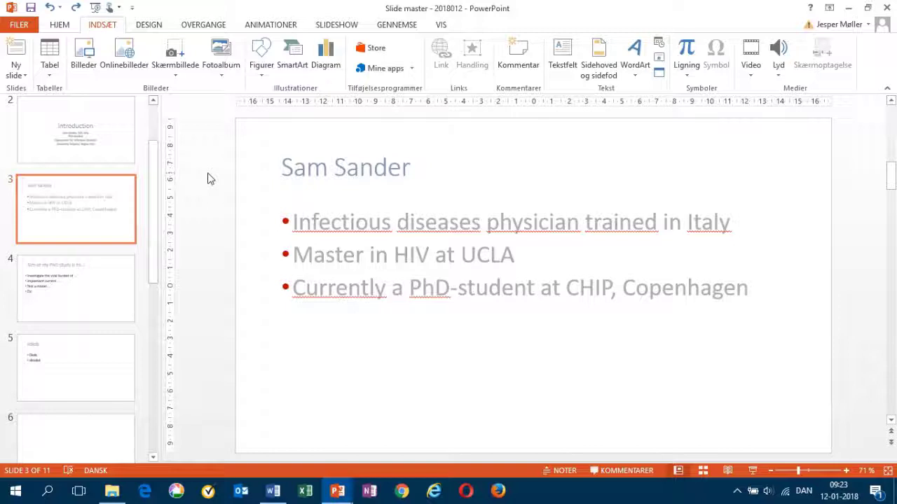
pyautogui.moveTo(749, 288); pyautogui.dragTo(298, 235)
pyautogui.hotkey('ctrl', 'c')
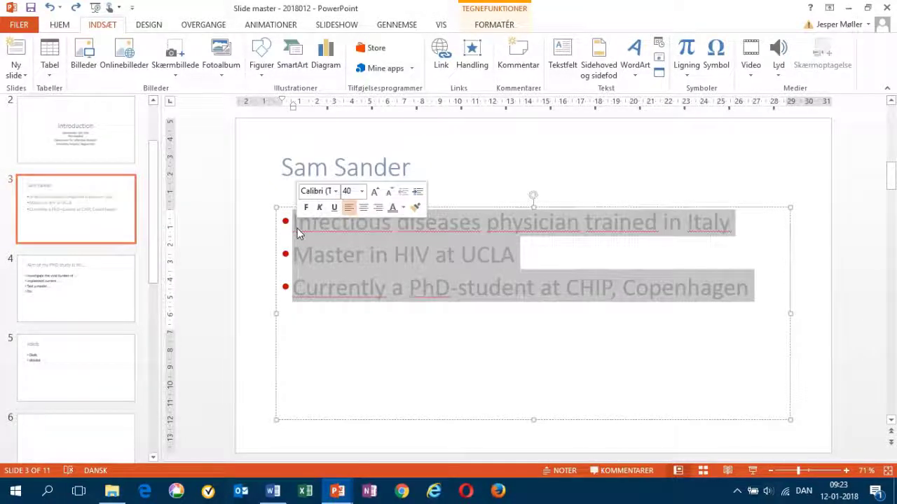
pyautogui.press('Delete')
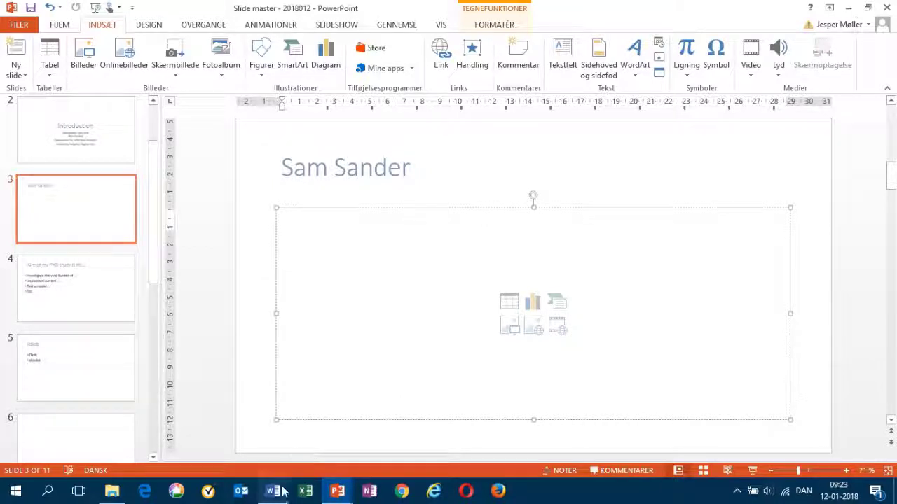
# - In the blank Word document, paste the three bio lines, reset them to Normal style, and cut them out
pyautogui.moveTo(284, 492)
pyautogui.click(297, 449)
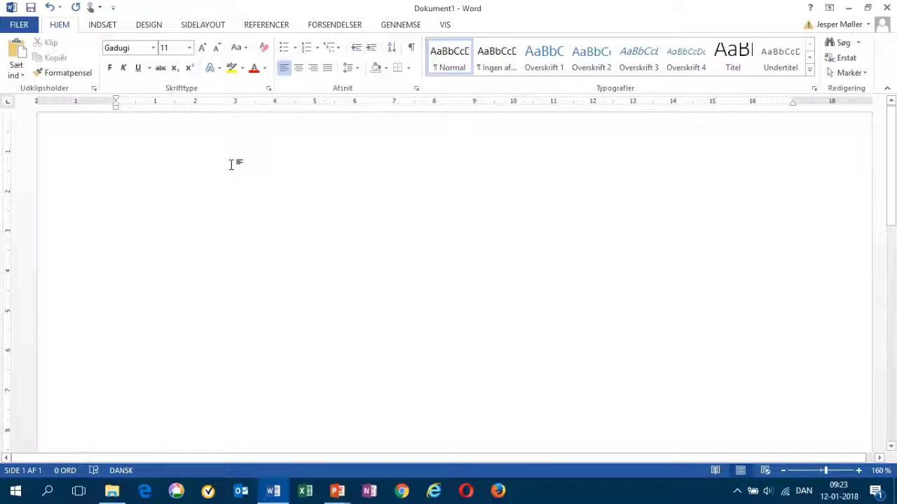
pyautogui.hotkey('ctrl', 'v')
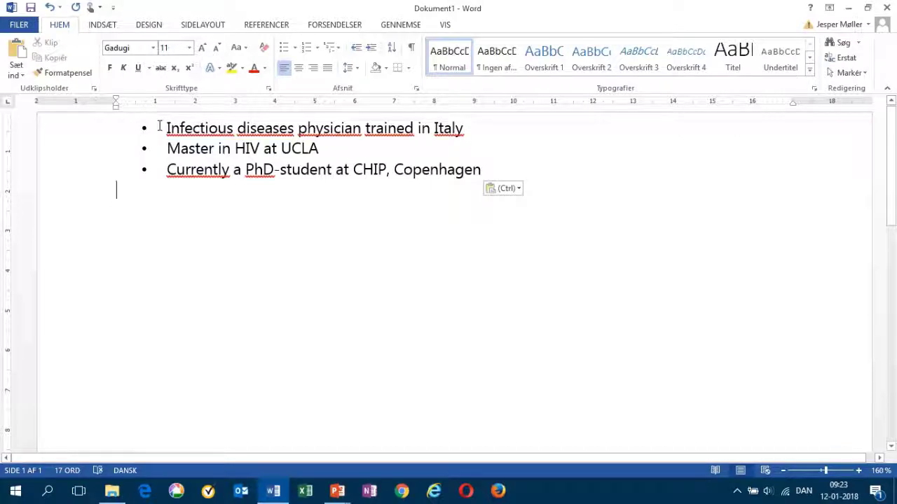
pyautogui.hotkey('ctrl', 'a')
pyautogui.hotkey('ctrl', 'c')
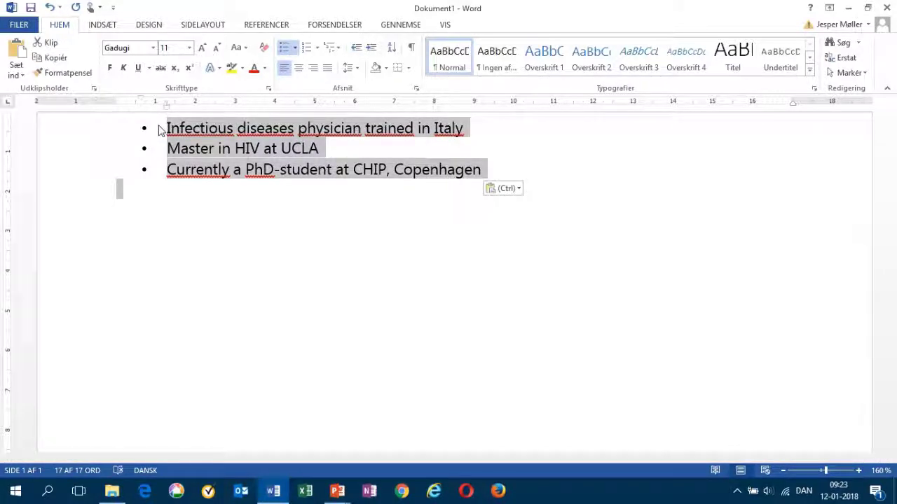
pyautogui.click(452, 59)
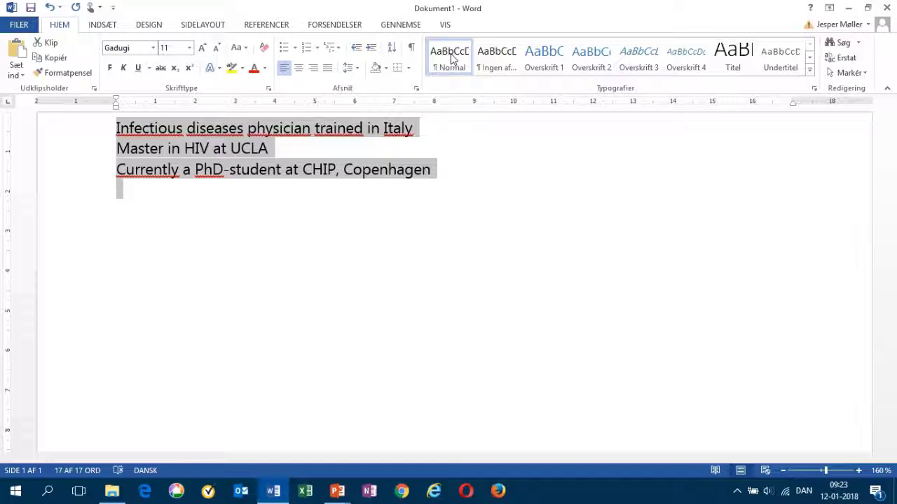
pyautogui.press('Delete')
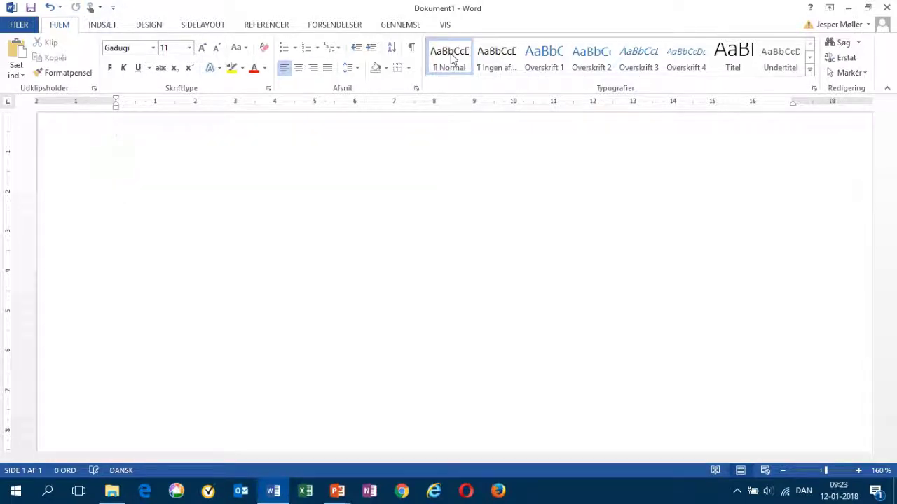
pyautogui.moveTo(333, 485)
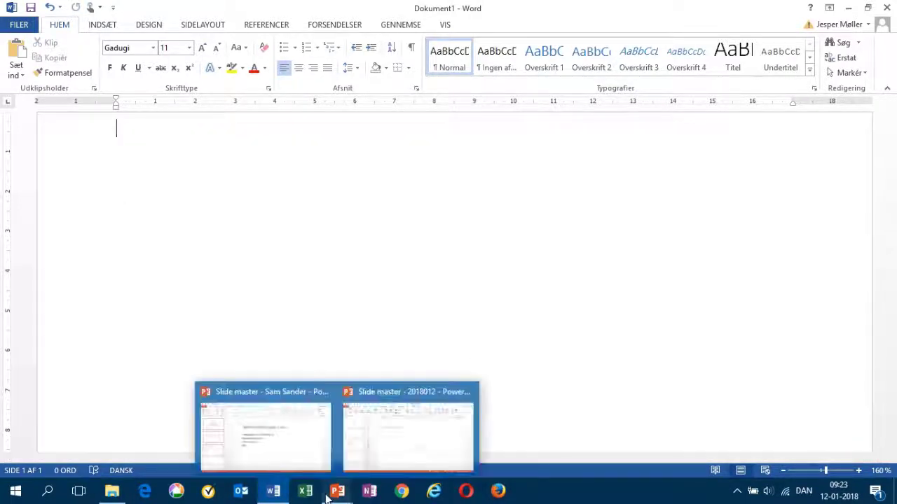
pyautogui.click(374, 459)
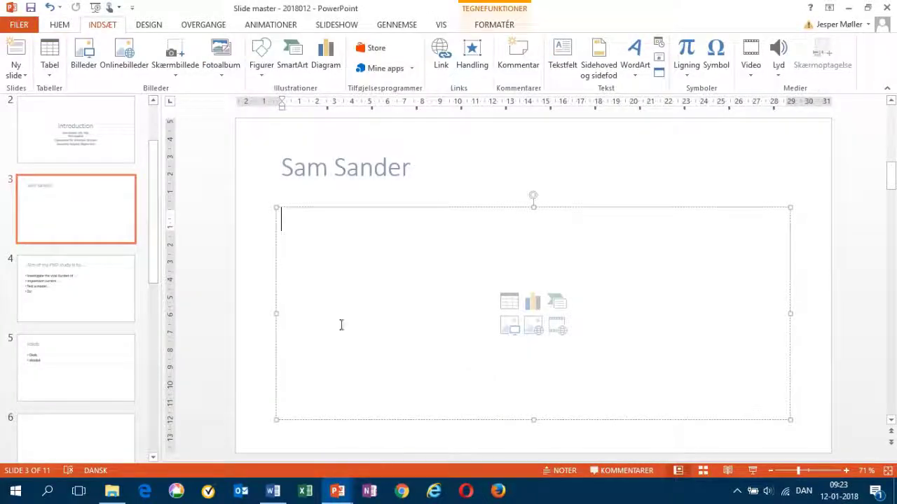
pyautogui.hotkey('ctrl', 'v')
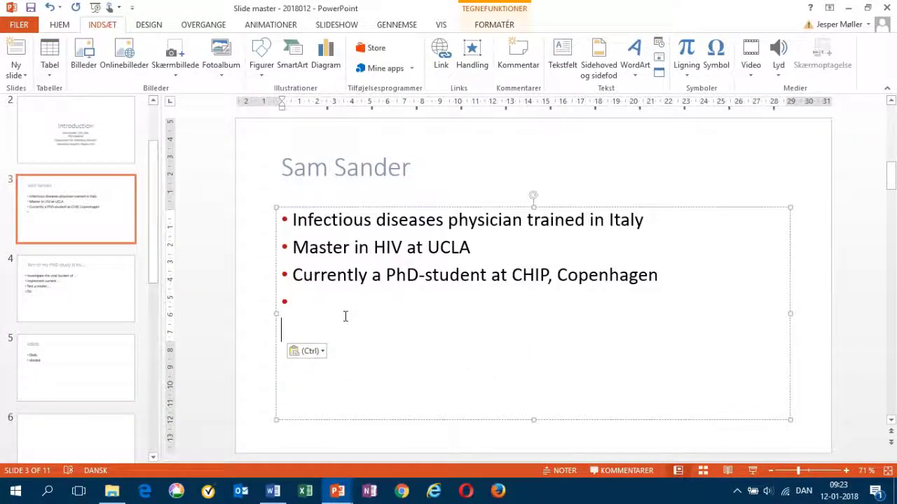
pyautogui.press('BackSpace')
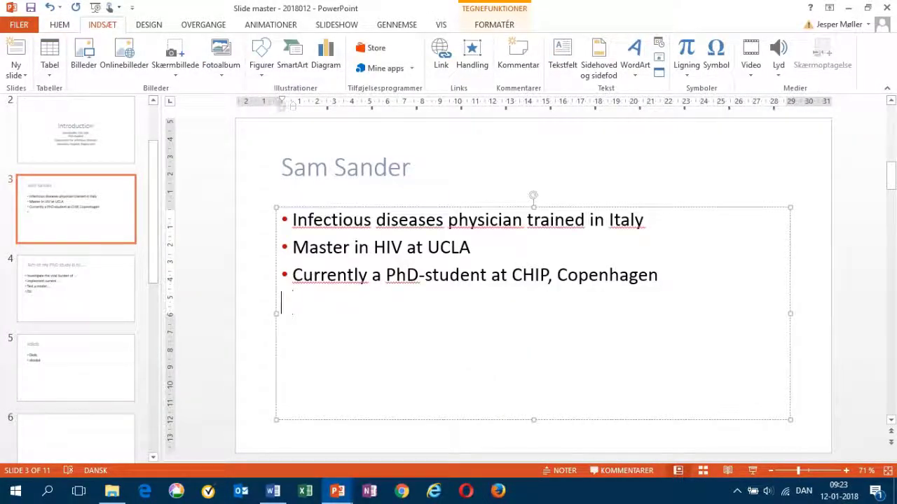
pyautogui.press('BackSpace')
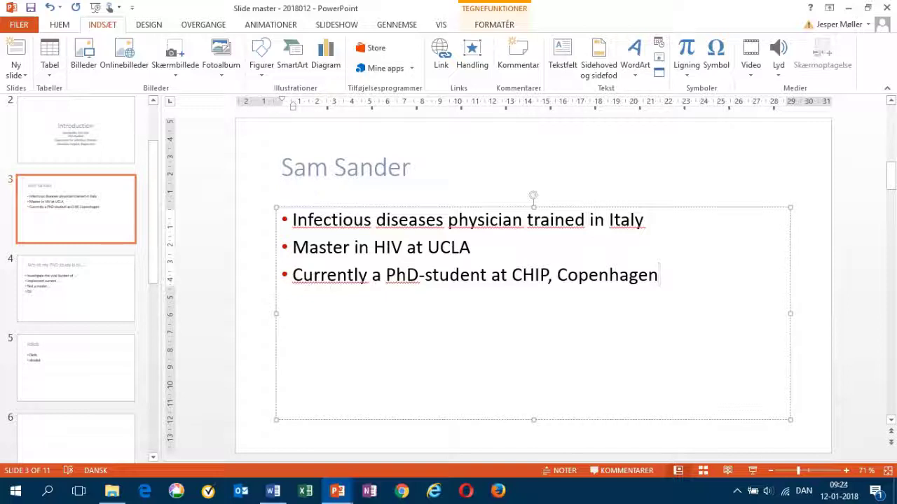
pyautogui.click(101, 299)
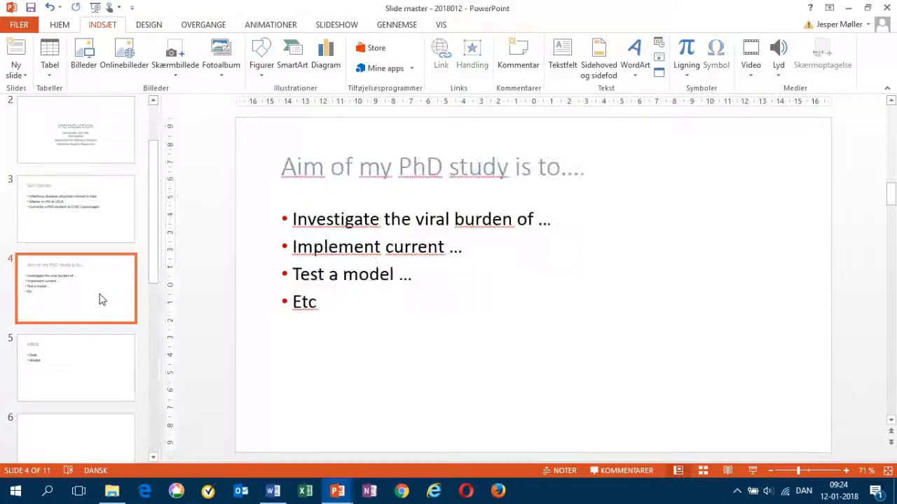
pyautogui.click(93, 217)
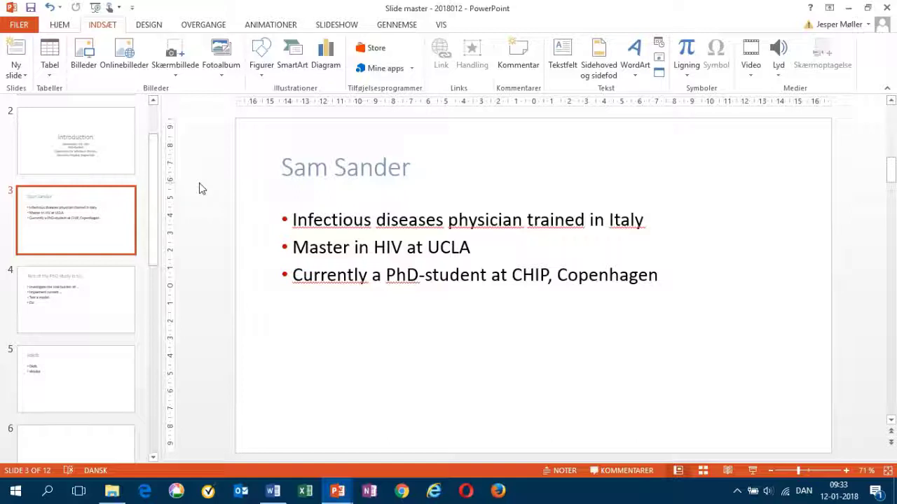
# - In Slide Master view, paste the DID Region East logo onto the top-level master
pyautogui.click(441, 25)
pyautogui.click(248, 45)
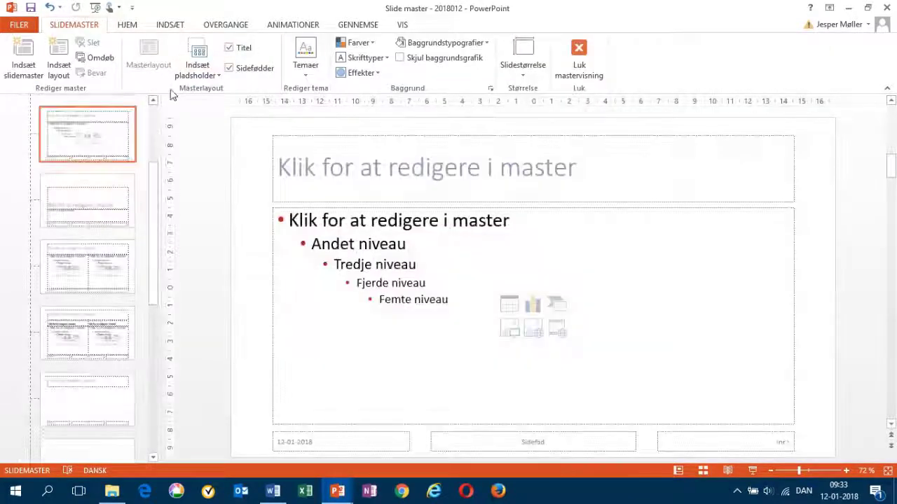
pyautogui.scroll(2, 154, 110)
pyautogui.click(120, 133)
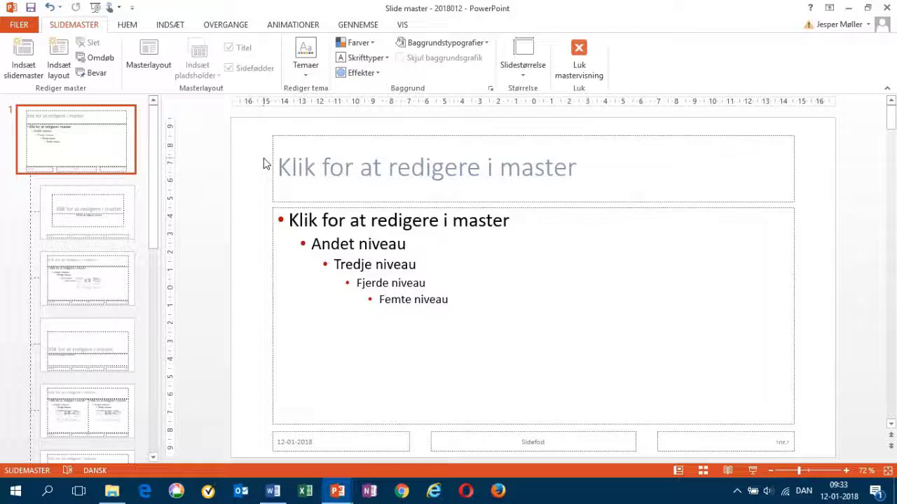
pyautogui.hotkey('ctrl', 'v')
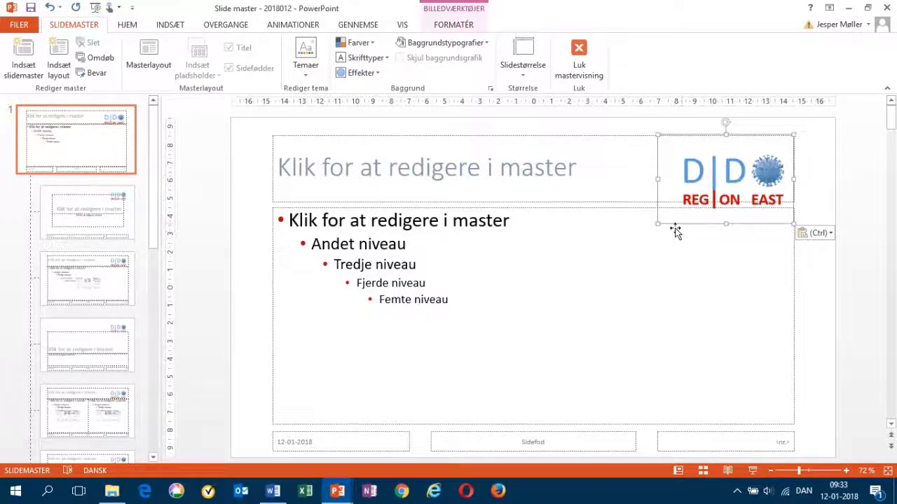
# - Shrink the logo and narrow the master title placeholder so it clears the logo
pyautogui.moveTo(658, 223); pyautogui.dragTo(689, 202)
pyautogui.click(659, 144)
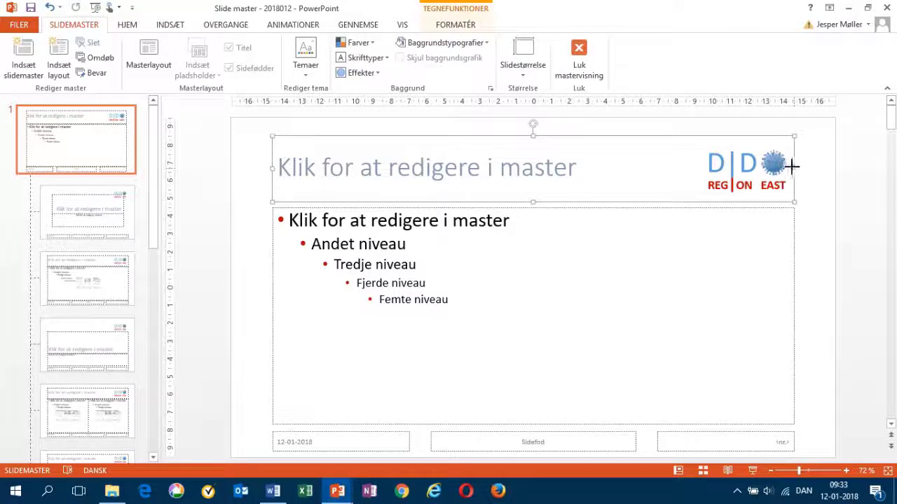
pyautogui.moveTo(795, 168); pyautogui.dragTo(700, 161)
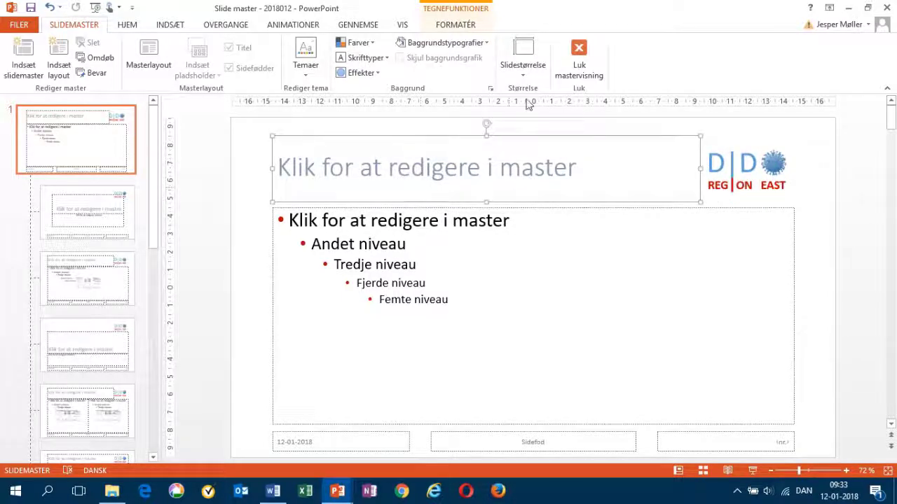
pyautogui.click(579, 50)
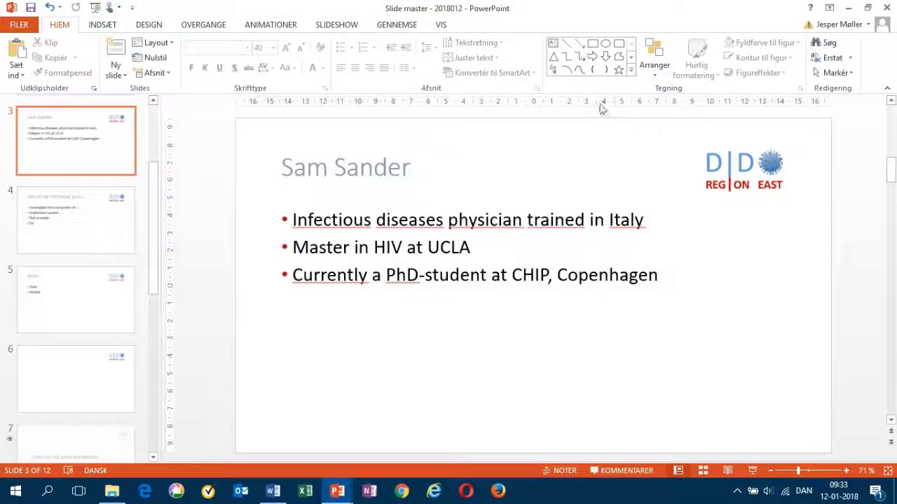